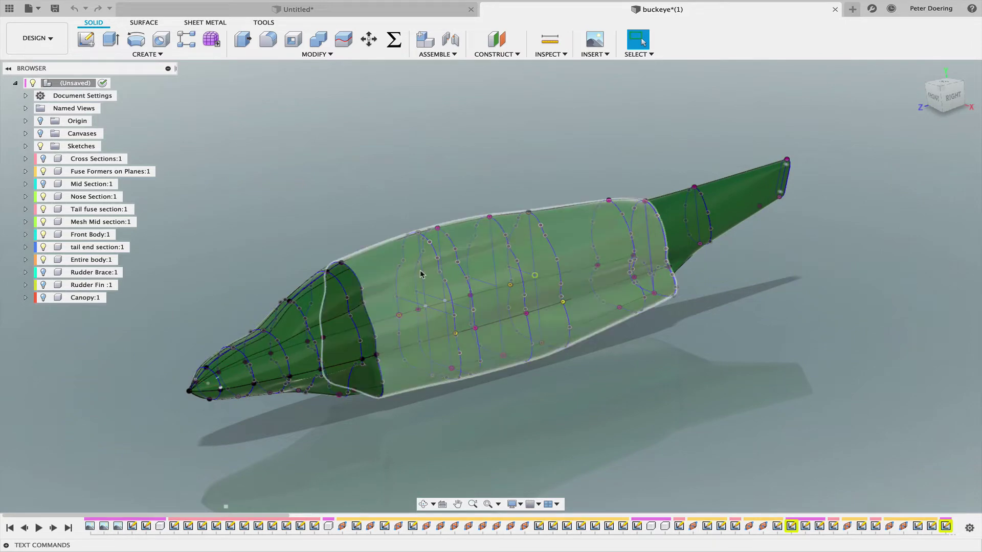
Step: Examine the green fuselage model from several angles, including the nose and canopy area and its cross-section sketches
{"action": "middle_click_drag", "start_coordinate": [661, 345], "coordinate": [773, 322], "text": "shift"}
{"action": "middle_click_drag", "start_coordinate": [595, 358], "coordinate": [563, 338], "text": "shift"}
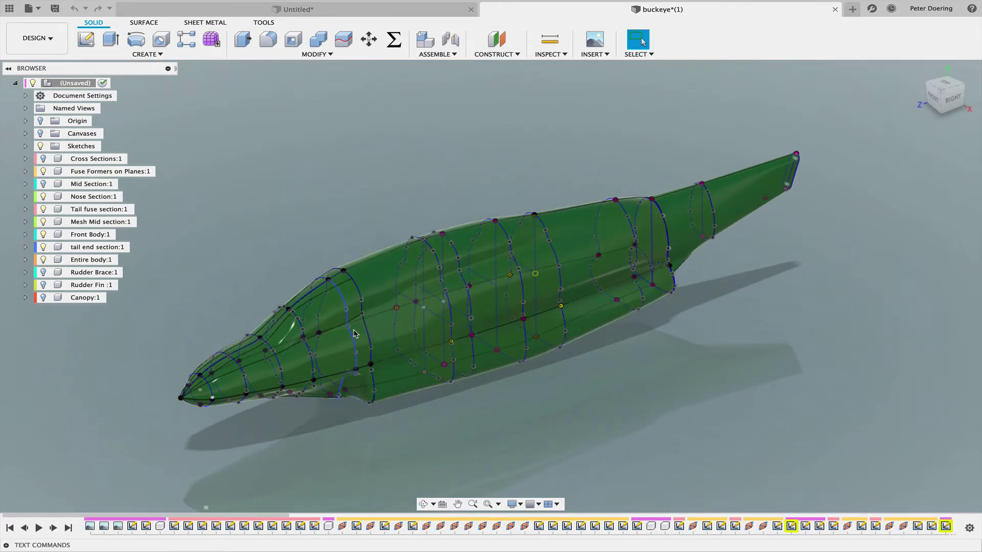
{"action": "scroll", "coordinate": [354, 333], "scroll_direction": "up", "scroll_amount": 3}
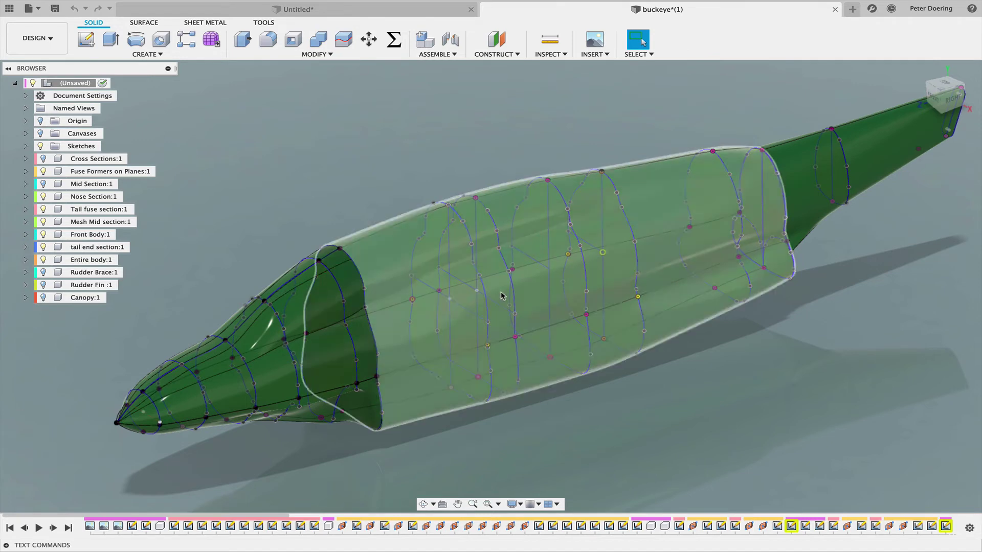
{"action": "scroll", "coordinate": [744, 331], "scroll_direction": "down", "scroll_amount": 2}
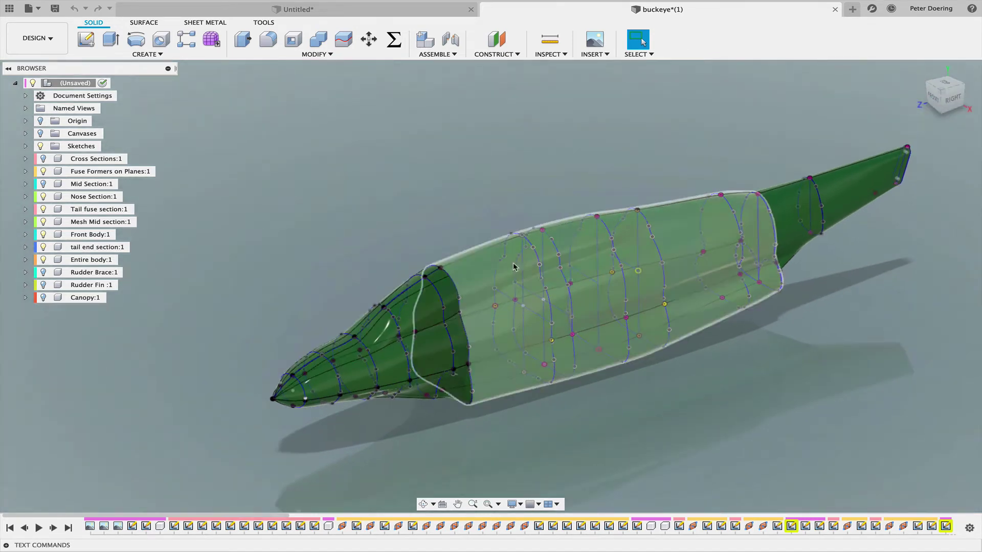
{"action": "scroll", "coordinate": [455, 326], "scroll_direction": "up", "scroll_amount": 3}
{"action": "scroll", "coordinate": [455, 326], "scroll_direction": "up", "scroll_amount": 2}
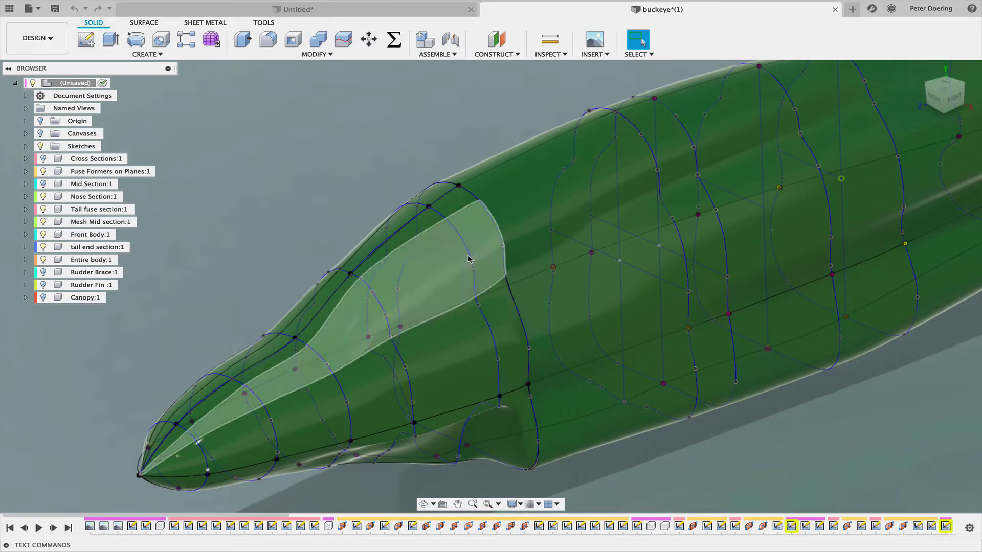
{"action": "scroll", "coordinate": [321, 234], "scroll_direction": "down", "scroll_amount": 2}
{"action": "scroll", "coordinate": [320, 234], "scroll_direction": "down", "scroll_amount": 1}
{"action": "mouse_move", "coordinate": [313, 229]}
{"action": "middle_mouse_down", "text": "shift"}
{"action": "mouse_move", "coordinate": [318, 219]}
{"action": "mouse_move", "coordinate": [313, 229]}
{"action": "middle_mouse_up", "text": "shift"}
{"action": "scroll", "coordinate": [555, 388], "scroll_direction": "down", "scroll_amount": 4}
{"action": "middle_click_drag", "start_coordinate": [555, 388], "coordinate": [649, 380]}
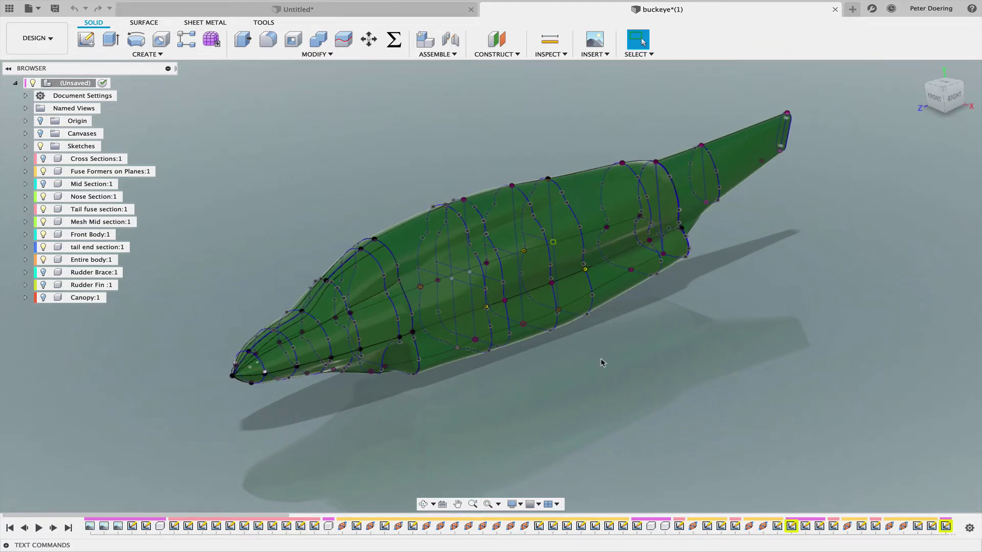
{"action": "middle_click_drag", "start_coordinate": [728, 332], "coordinate": [696, 324], "text": "shift"}
{"action": "middle_click_drag", "start_coordinate": [447, 134], "coordinate": [488, 147]}
Step: Switch to the Untitled document with the bulged tube surface and change from the Render to the Design workspace
{"action": "left_click", "coordinate": [294, 9]}
{"action": "left_click", "coordinate": [401, 261]}
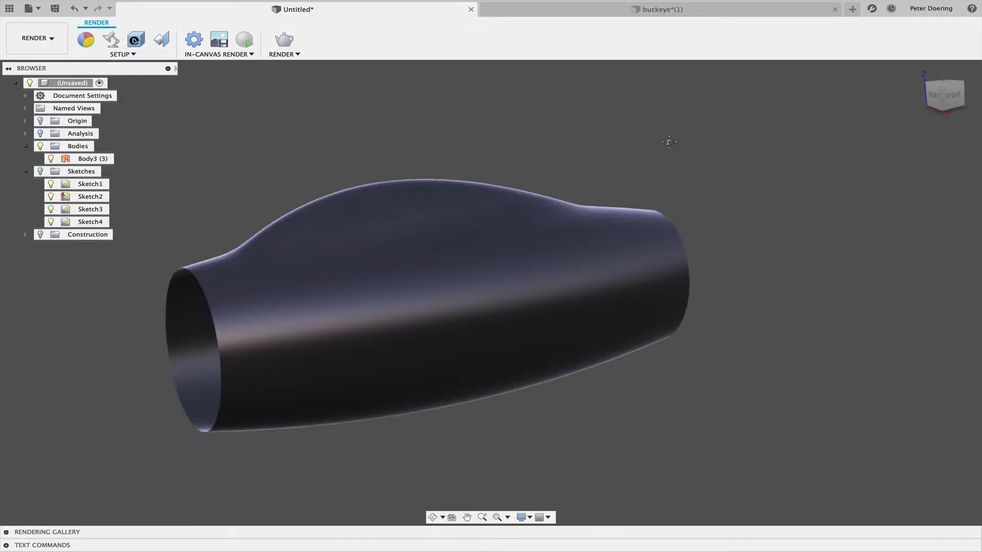
{"action": "middle_click_drag", "start_coordinate": [669, 142], "coordinate": [610, 137], "text": "shift"}
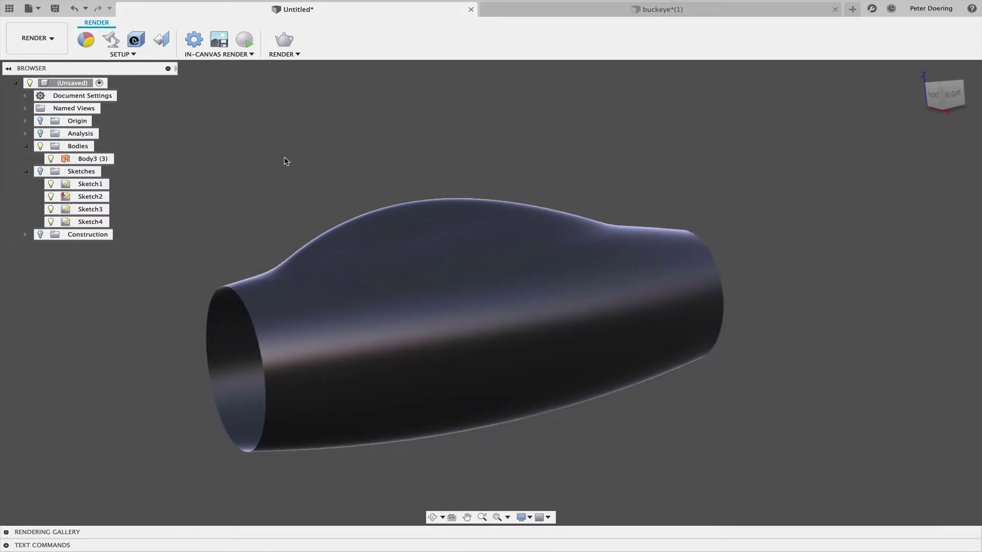
{"action": "left_click", "coordinate": [37, 37]}
{"action": "left_click", "coordinate": [28, 64]}
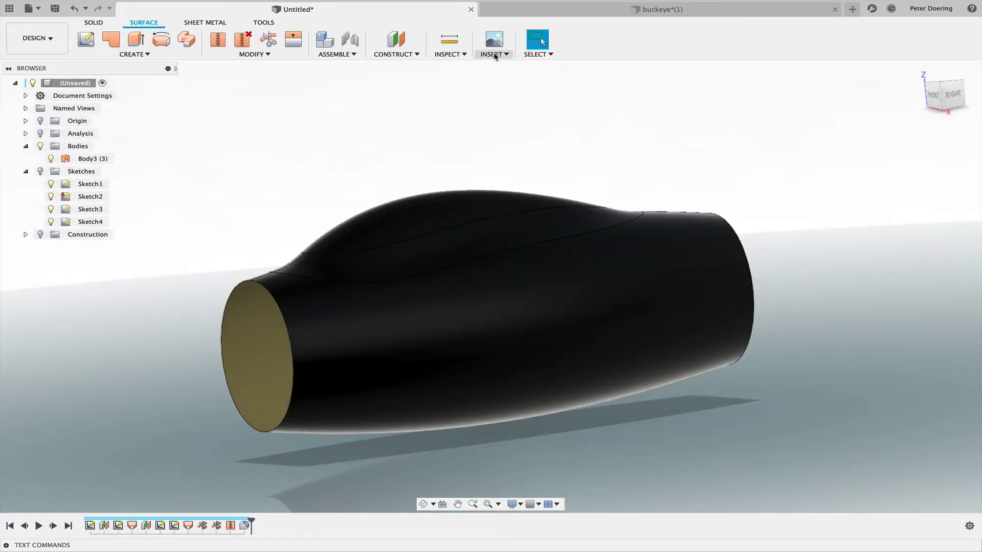
Step: Turn on component color cycling so the tube surface is shown in its component color
{"action": "left_click", "coordinate": [448, 55]}
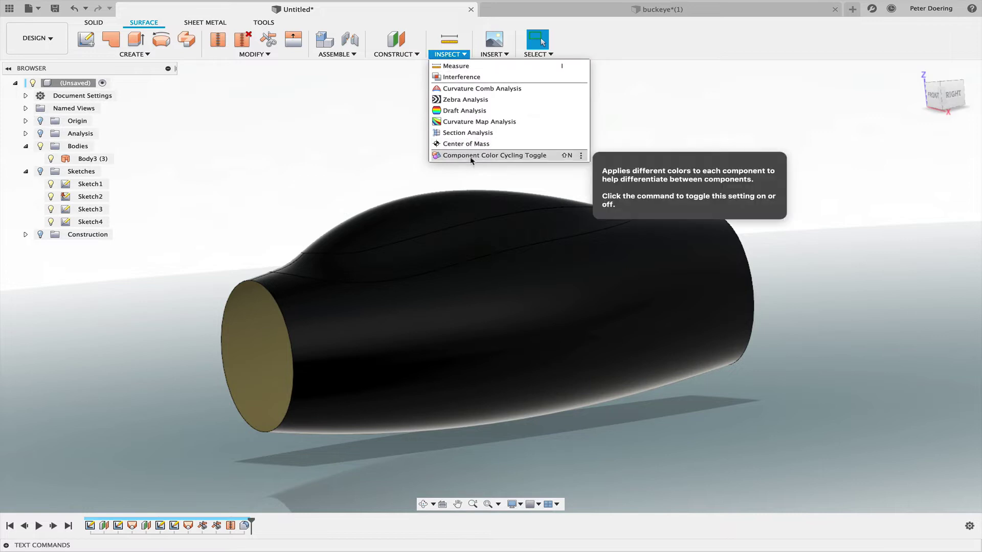
{"action": "left_click", "coordinate": [470, 160]}
{"action": "middle_click_drag", "start_coordinate": [469, 158], "coordinate": [484, 147], "text": "shift"}
{"action": "right_click", "coordinate": [485, 146]}
{"action": "left_click", "coordinate": [344, 491]}
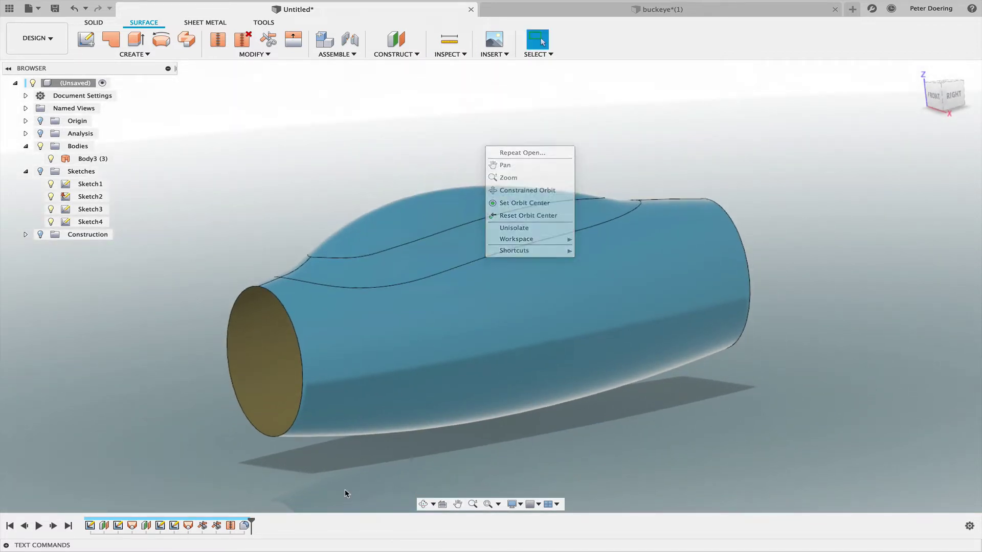
Step: Roll the design history back to its start, advance it through Sketch2, and show the Sketches folder
{"action": "left_click_drag", "start_coordinate": [251, 519], "coordinate": [77, 511]}
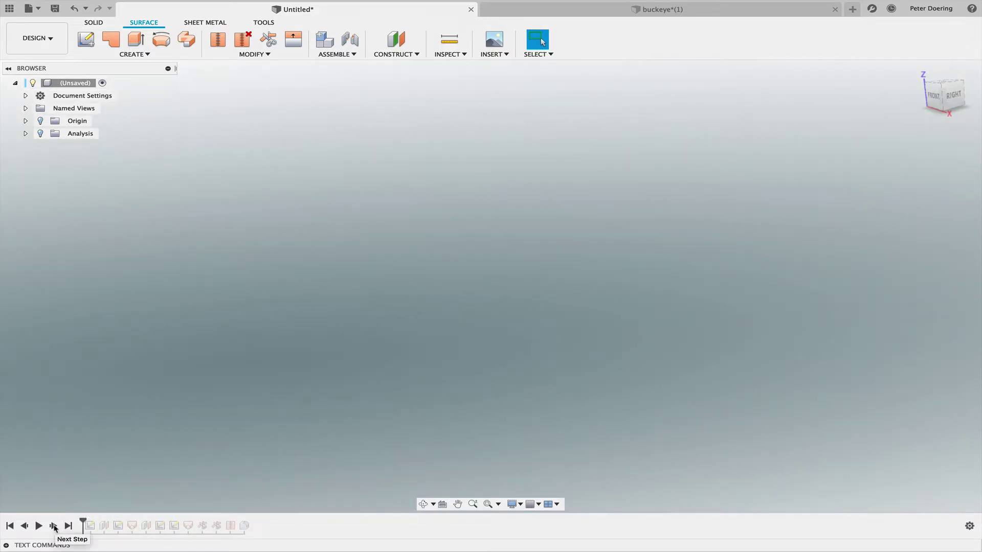
{"action": "left_click", "coordinate": [54, 527]}
{"action": "left_click", "coordinate": [54, 527]}
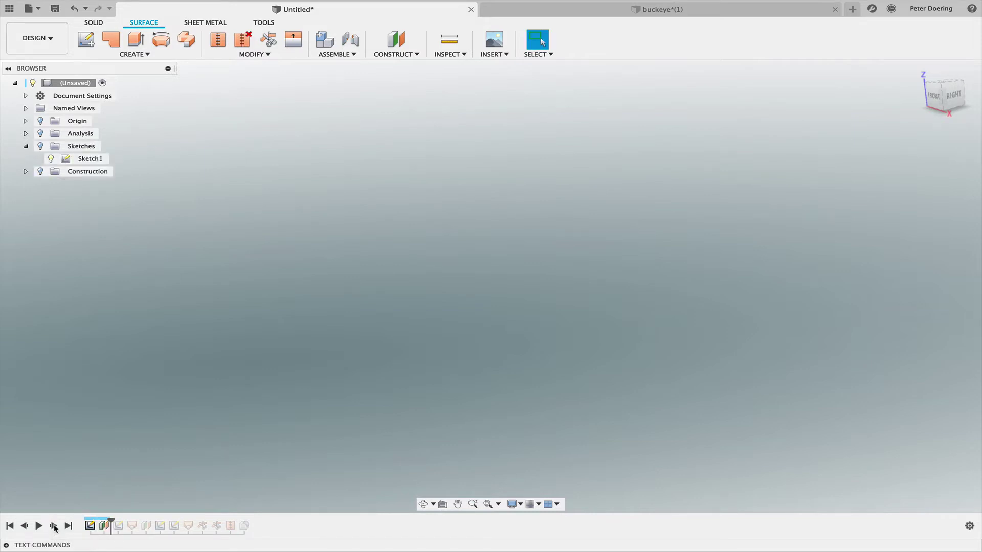
{"action": "left_click", "coordinate": [54, 527]}
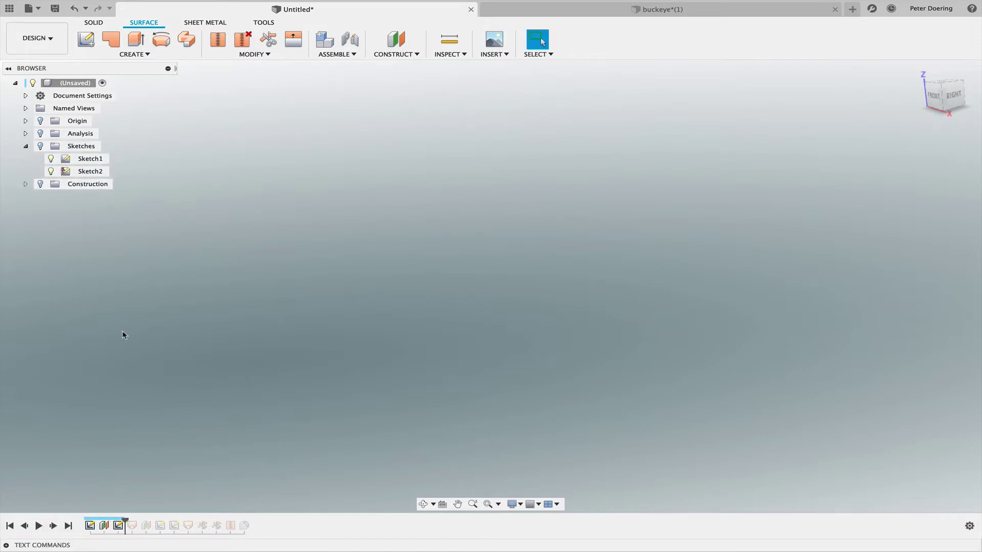
{"action": "left_click", "coordinate": [39, 147]}
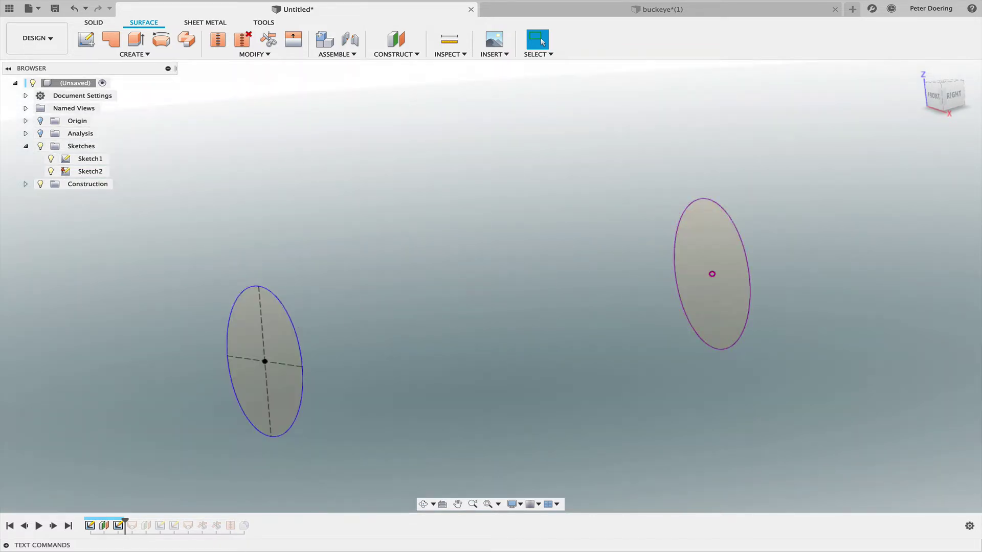
Step: Advance the history to the first loft, open that loft for editing, and check the end-condition options of Profile 1
{"action": "left_click", "coordinate": [54, 527]}
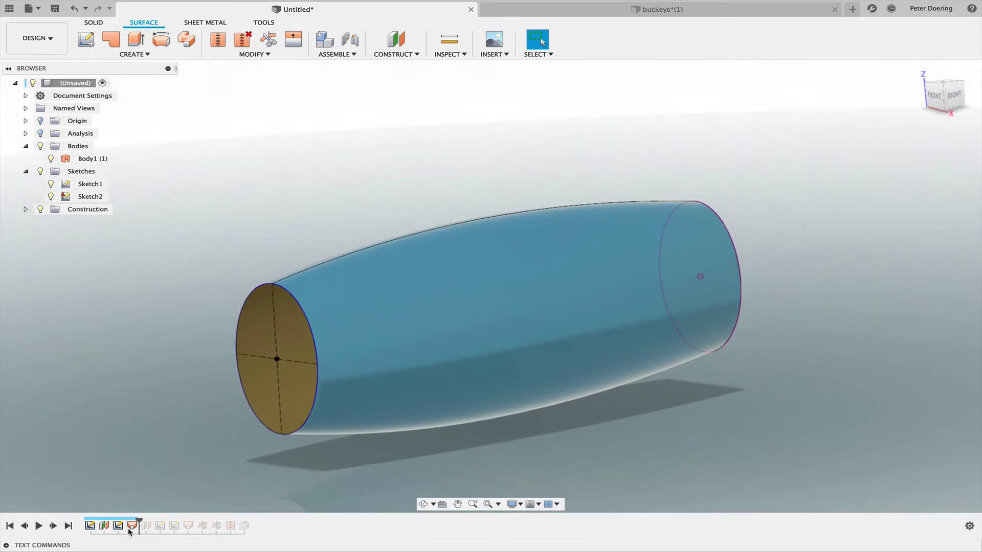
{"action": "right_click", "coordinate": [129, 530]}
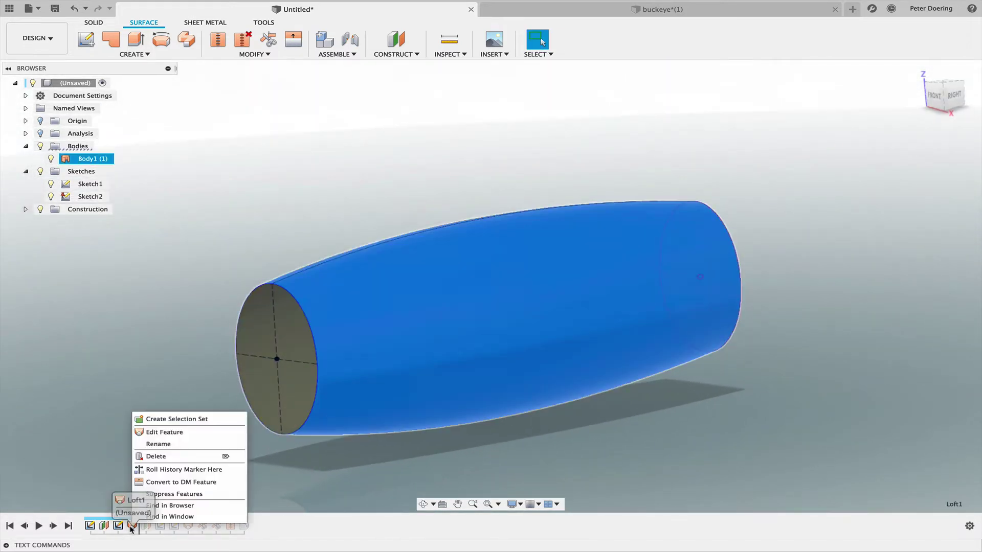
{"action": "left_click", "coordinate": [167, 435]}
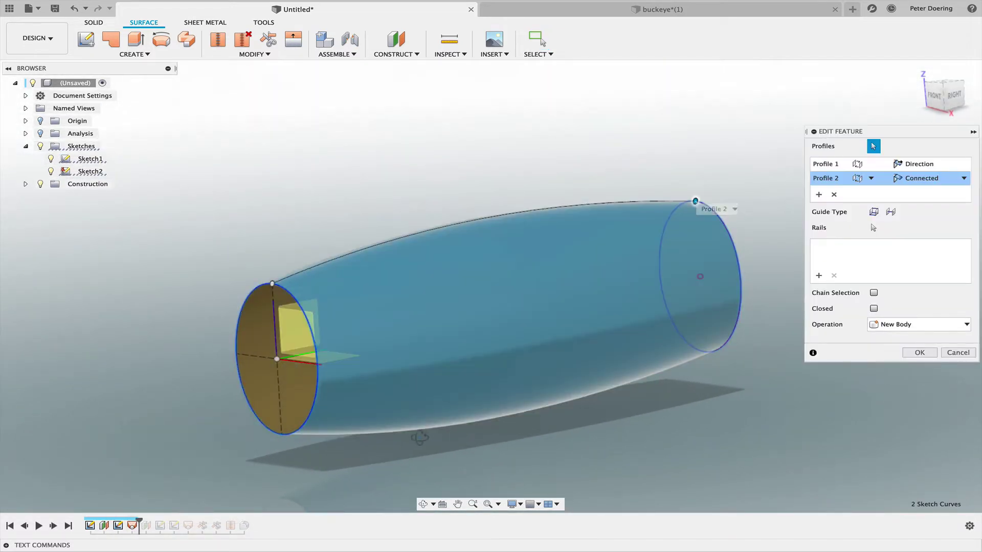
{"action": "middle_click_drag", "start_coordinate": [307, 328], "coordinate": [256, 289], "text": "shift"}
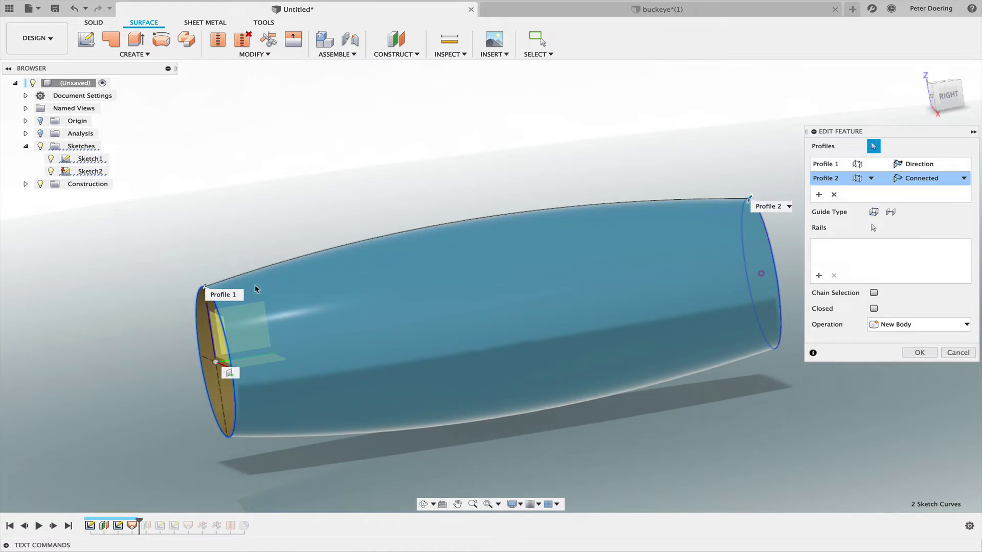
{"action": "left_click", "coordinate": [955, 164]}
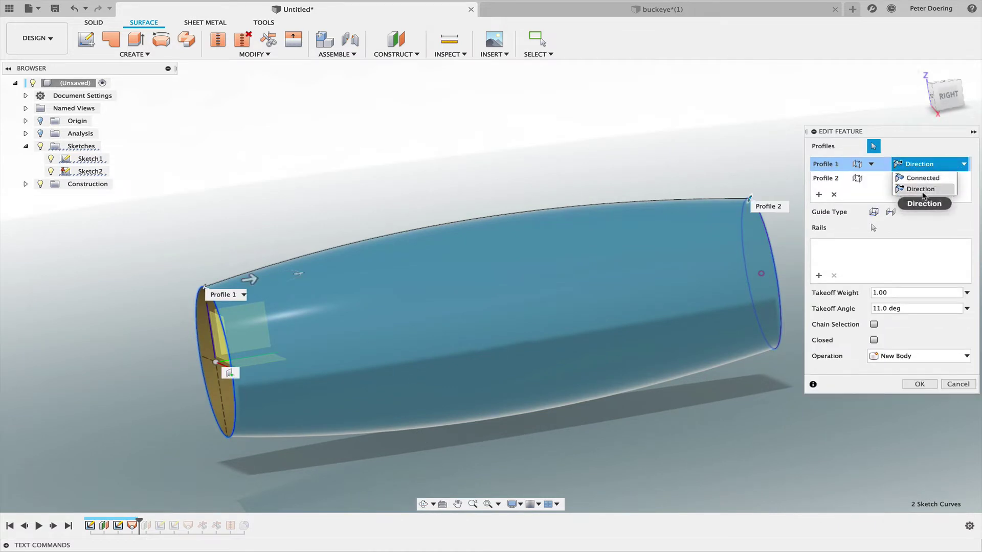
{"action": "left_click", "coordinate": [623, 180]}
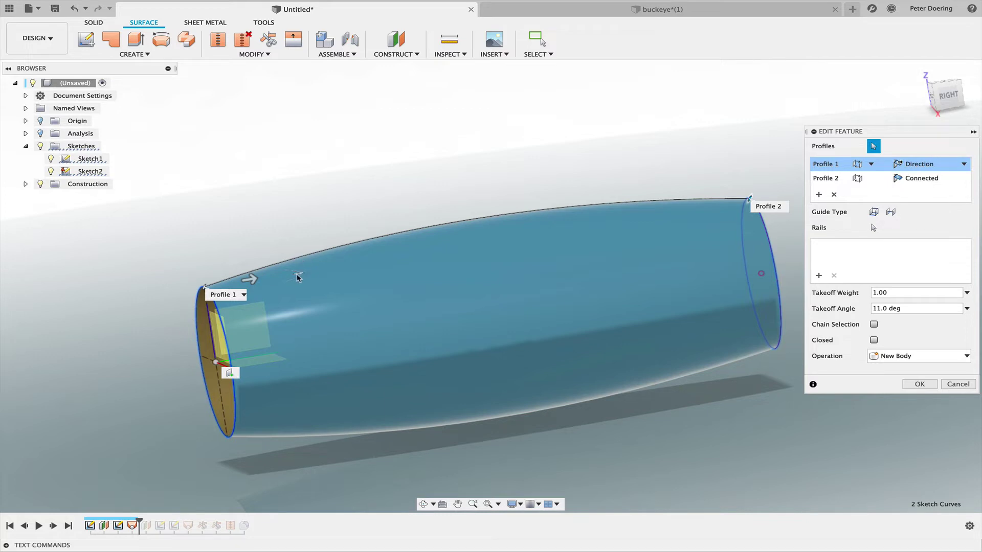
Step: Try a takeoff angle of 15 degrees and a takeoff weight of 1.975 on the loft's Profile 1, and discard the edit
{"action": "middle_click_drag", "start_coordinate": [228, 225], "coordinate": [309, 280], "text": "shift"}
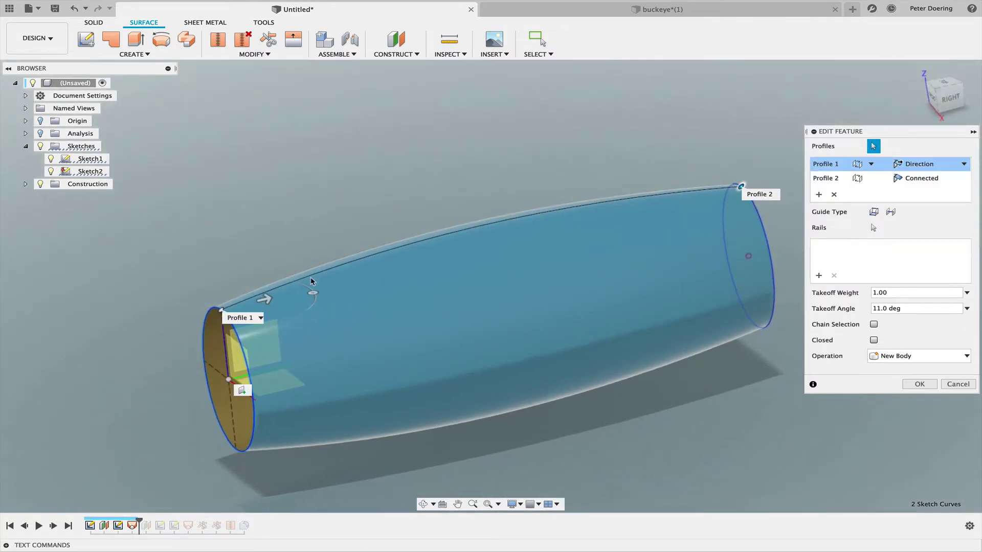
{"action": "left_click_drag", "start_coordinate": [312, 290], "coordinate": [314, 294]}
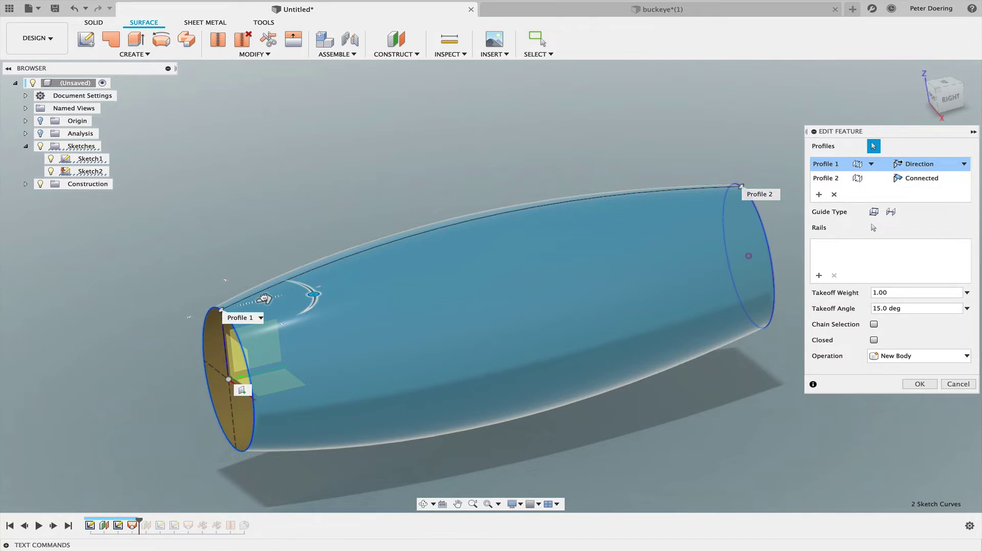
{"action": "left_click_drag", "start_coordinate": [264, 298], "coordinate": [296, 291]}
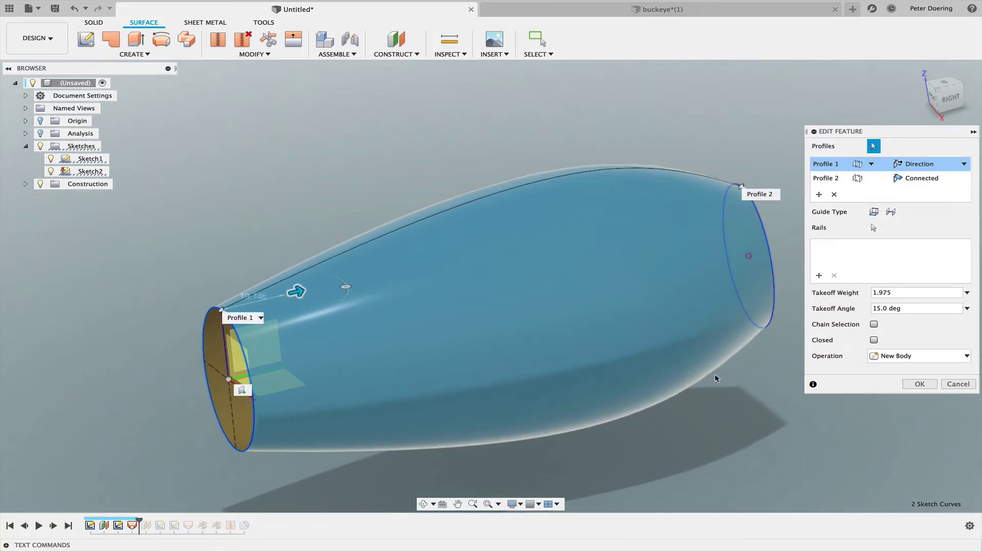
{"action": "left_click", "coordinate": [957, 384]}
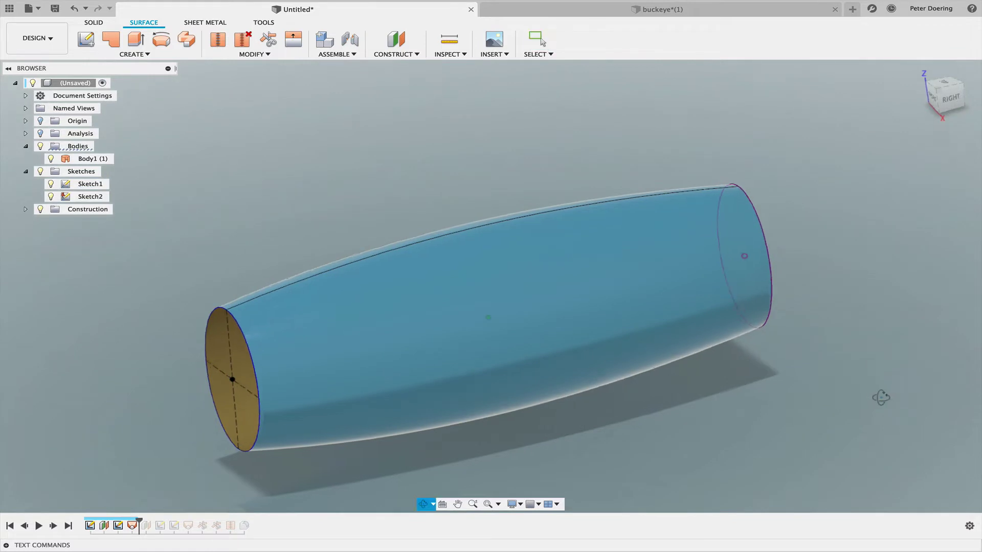
{"action": "middle_click_drag", "start_coordinate": [879, 397], "coordinate": [846, 389]}
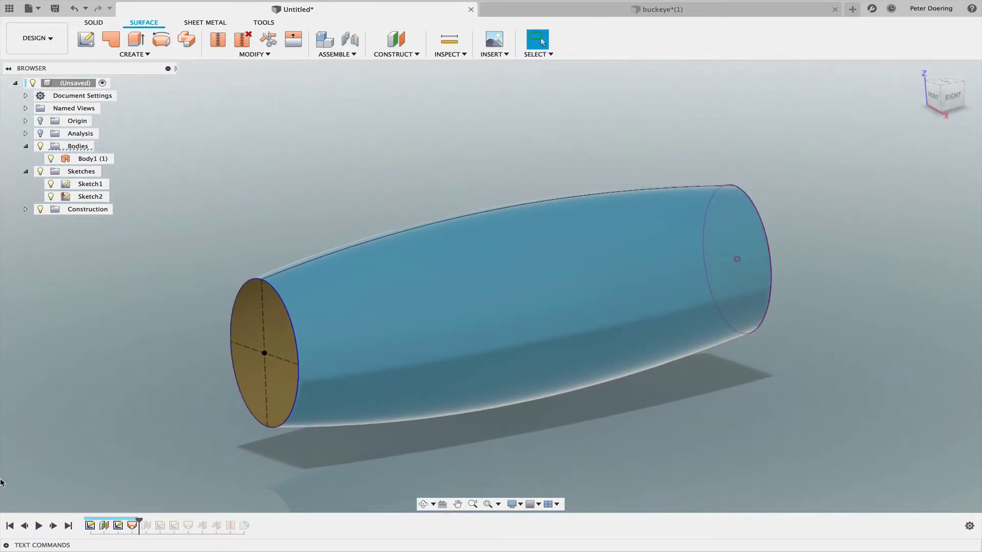
Step: Advance the history through the construction plane, Sketch3 and Sketch4 to the second loft that forms the upper bulge
{"action": "left_click", "coordinate": [53, 526]}
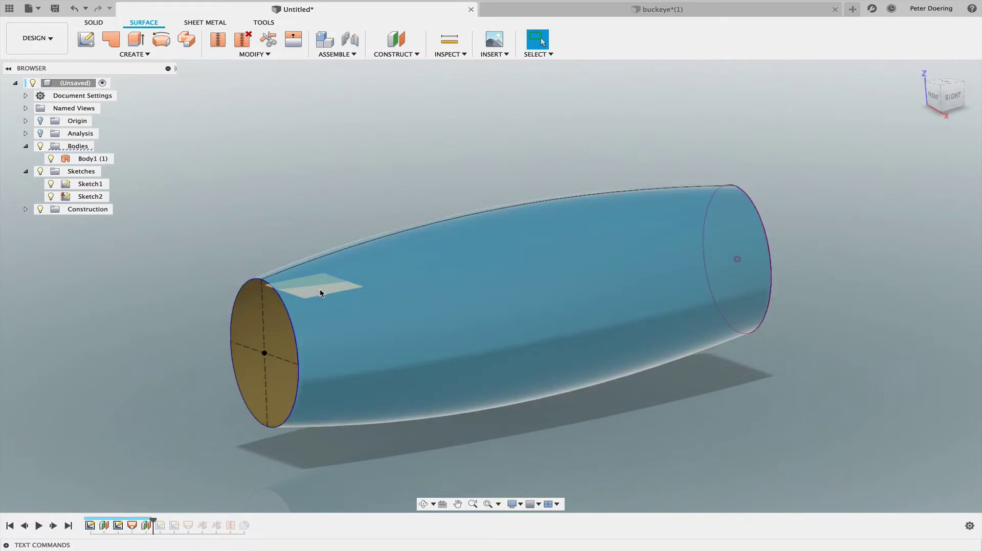
{"action": "left_click", "coordinate": [53, 526]}
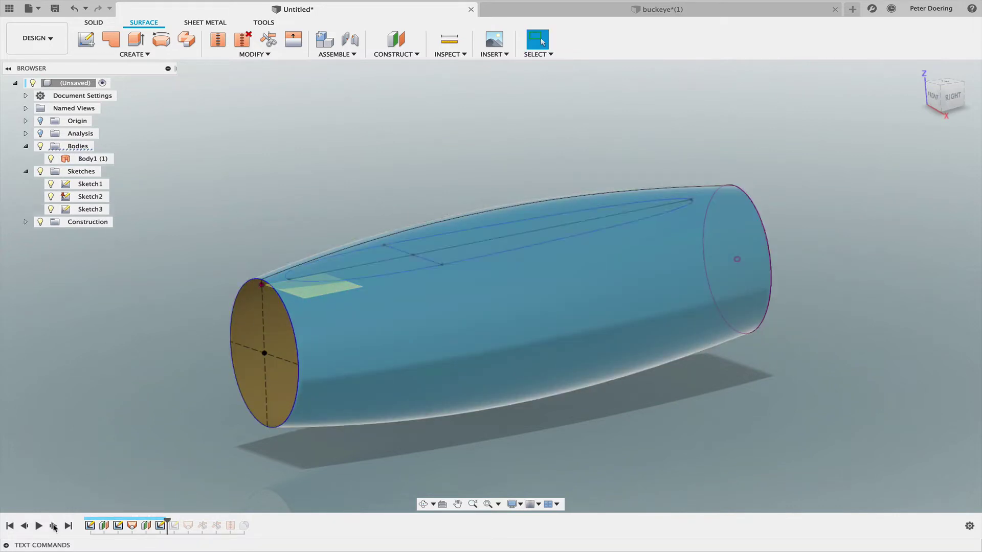
{"action": "left_click", "coordinate": [53, 526]}
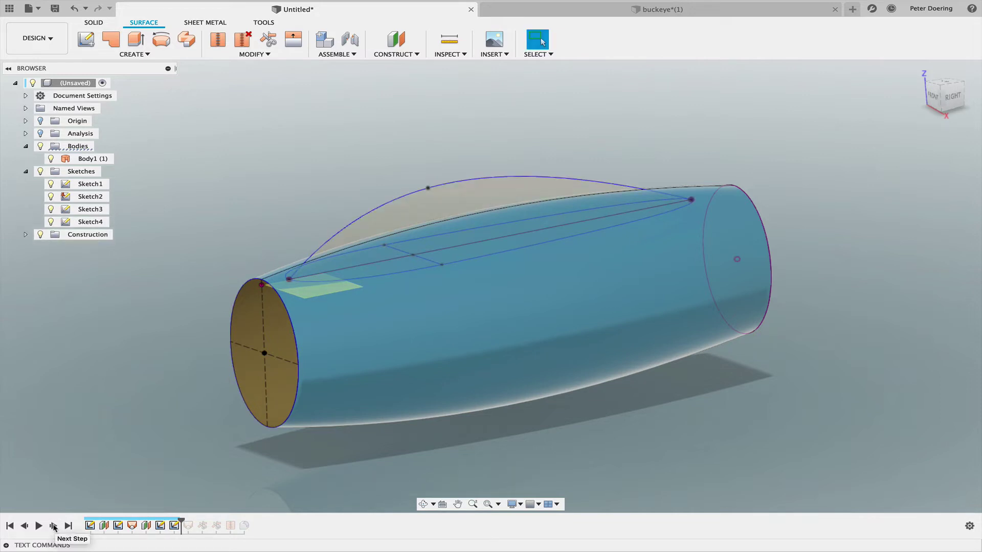
{"action": "left_click", "coordinate": [53, 526]}
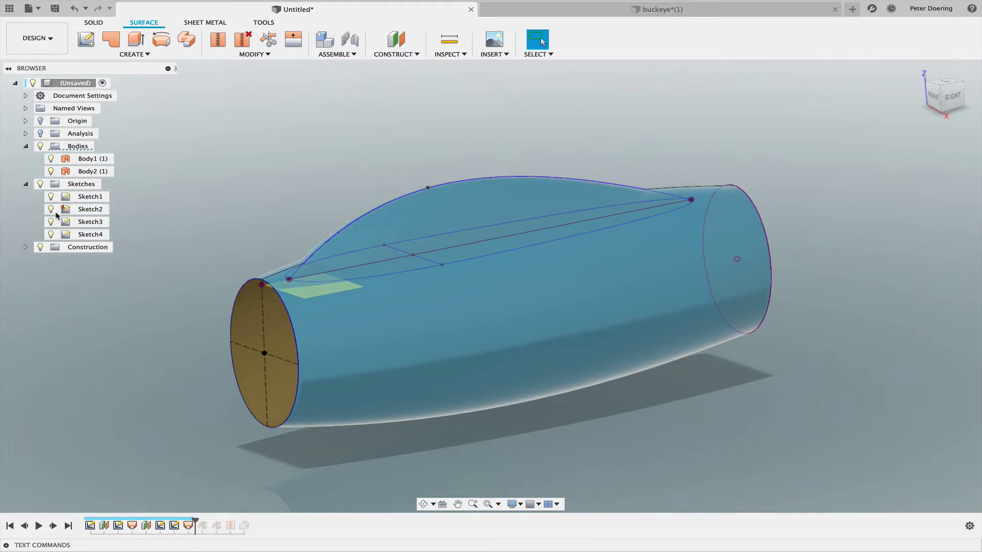
Step: Hide all sketches and inspect where the lofted bulge meets the tube surface
{"action": "left_click", "coordinate": [40, 184]}
{"action": "middle_click_drag", "start_coordinate": [158, 389], "coordinate": [178, 395]}
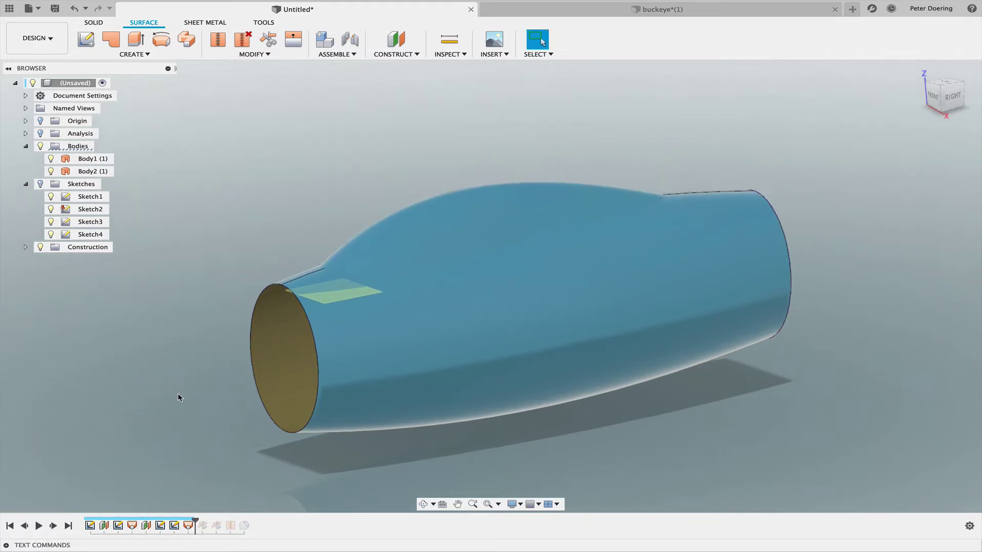
{"action": "mouse_move", "coordinate": [509, 449]}
{"action": "middle_mouse_down", "text": "shift"}
{"action": "mouse_move", "coordinate": [524, 480]}
{"action": "mouse_move", "coordinate": [501, 466]}
{"action": "middle_mouse_up", "text": "shift"}
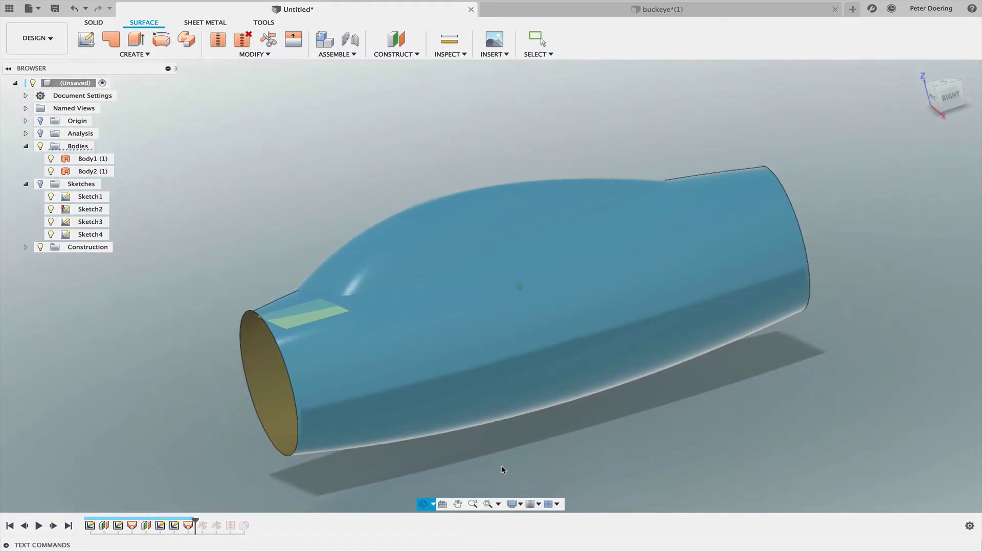
Step: Set the display's visual style to Shaded so the surfaces are drawn without edges
{"action": "left_click", "coordinate": [513, 504]}
{"action": "mouse_move", "coordinate": [547, 427]}
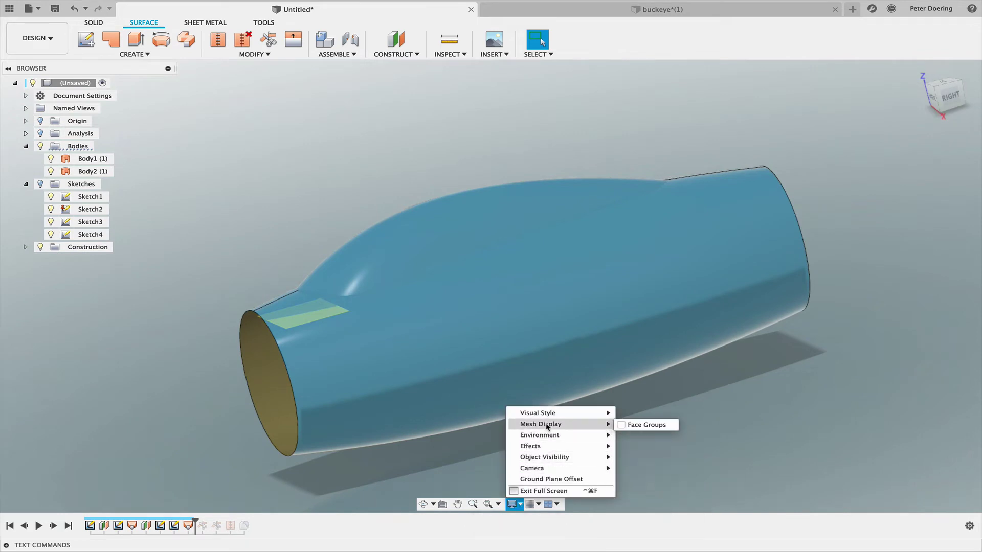
{"action": "left_click", "coordinate": [639, 437]}
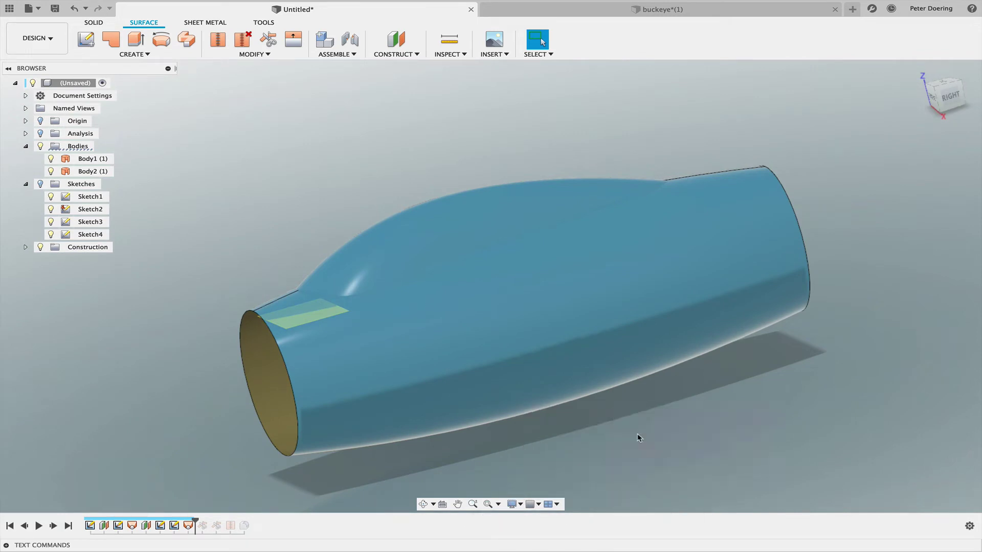
{"action": "left_click", "coordinate": [513, 505]}
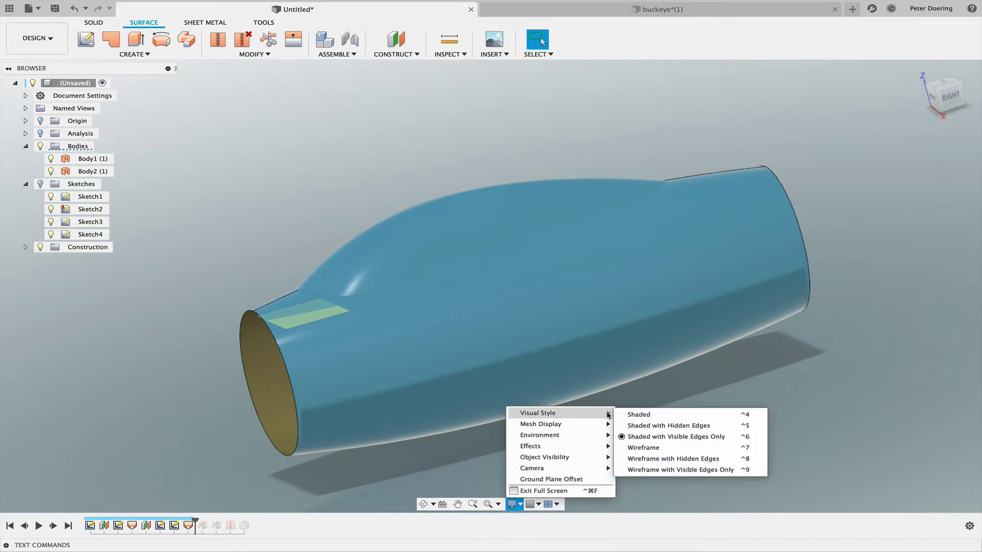
{"action": "mouse_move", "coordinate": [563, 424]}
{"action": "left_click", "coordinate": [642, 414]}
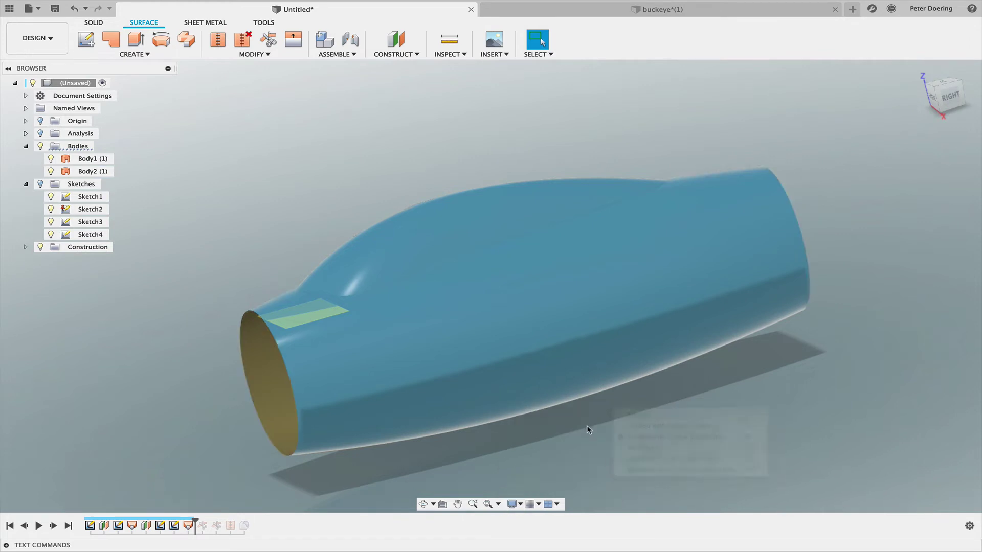
Step: Set the visual style to Shaded with Visible Edges Only and inspect the line where the bulge meets the tube
{"action": "left_click", "coordinate": [497, 504]}
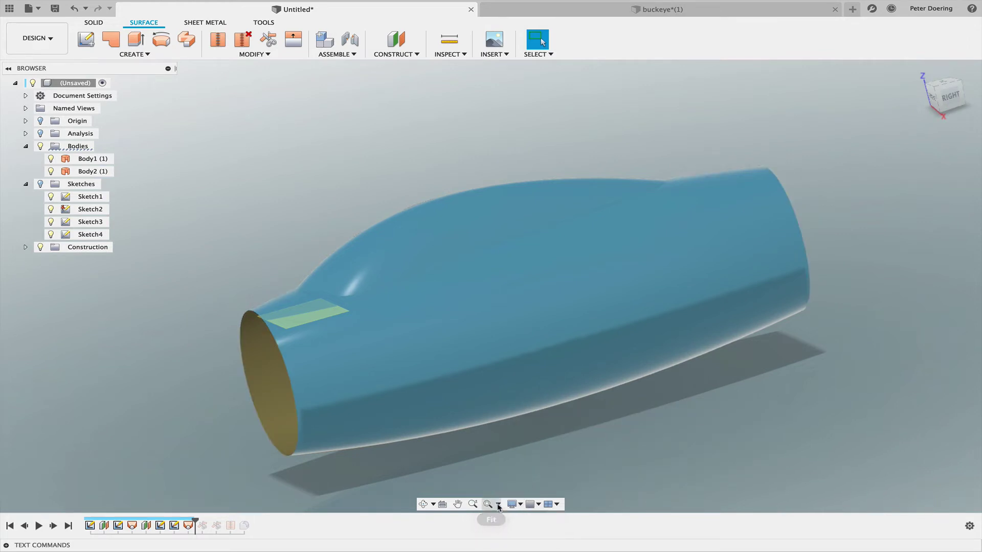
{"action": "left_click", "coordinate": [521, 504]}
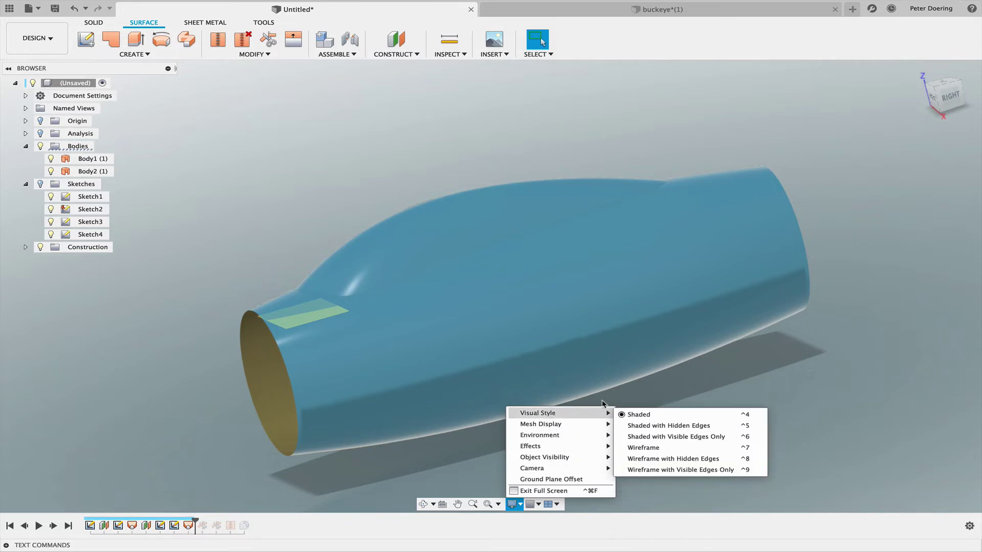
{"action": "mouse_move", "coordinate": [614, 413]}
{"action": "left_click", "coordinate": [653, 438]}
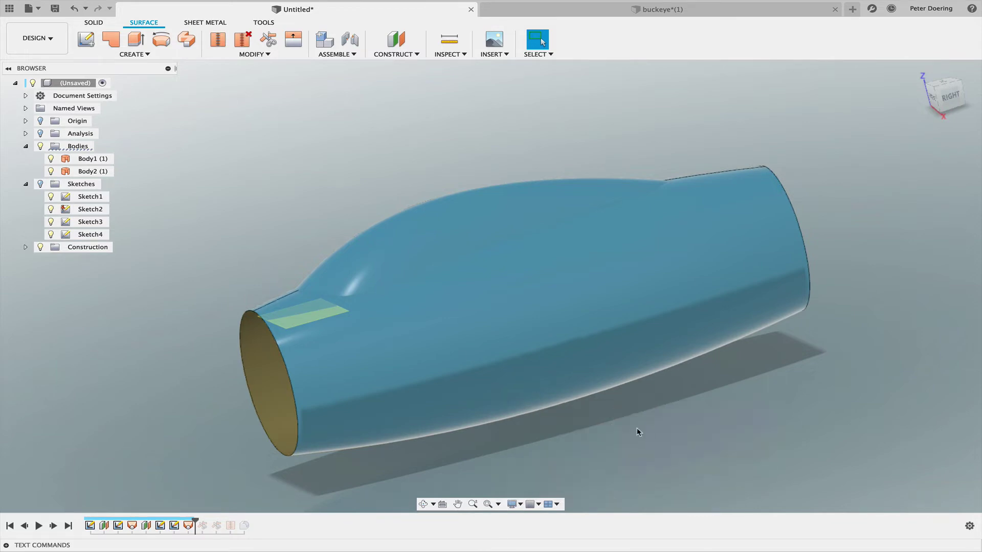
{"action": "mouse_move", "coordinate": [435, 376]}
{"action": "middle_mouse_down", "text": "shift"}
{"action": "mouse_move", "coordinate": [424, 388]}
{"action": "mouse_move", "coordinate": [552, 370]}
{"action": "mouse_move", "coordinate": [474, 367]}
{"action": "mouse_move", "coordinate": [517, 447]}
{"action": "mouse_move", "coordinate": [543, 418]}
{"action": "middle_mouse_up", "text": "shift"}
{"action": "middle_click_drag", "start_coordinate": [455, 324], "coordinate": [453, 306], "text": "shift"}
{"action": "left_click", "coordinate": [448, 242]}
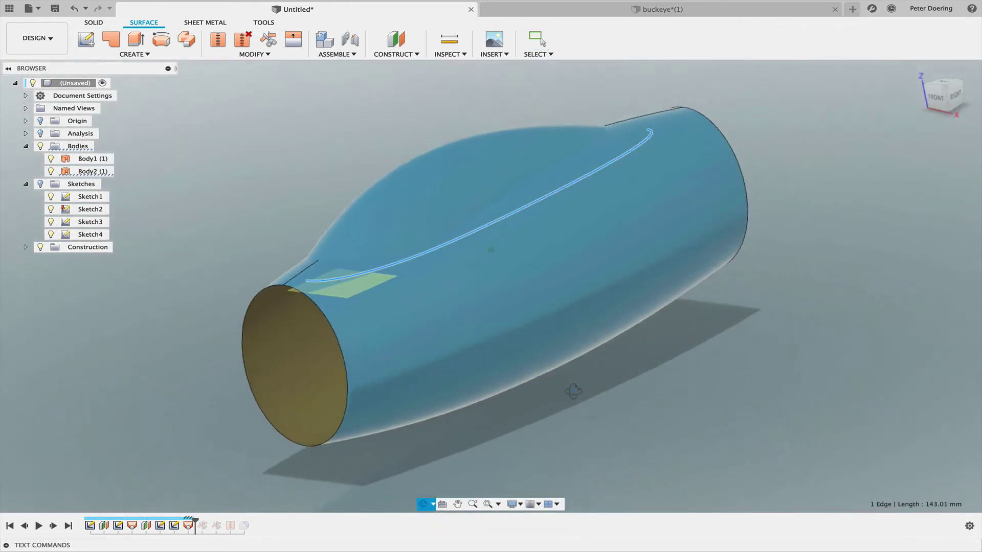
{"action": "mouse_move", "coordinate": [574, 394]}
{"action": "middle_mouse_down", "text": "shift"}
{"action": "mouse_move", "coordinate": [617, 394]}
{"action": "mouse_move", "coordinate": [570, 398]}
{"action": "mouse_move", "coordinate": [562, 389]}
{"action": "mouse_move", "coordinate": [578, 411]}
{"action": "middle_mouse_up", "text": "shift"}
{"action": "left_click", "coordinate": [578, 412]}
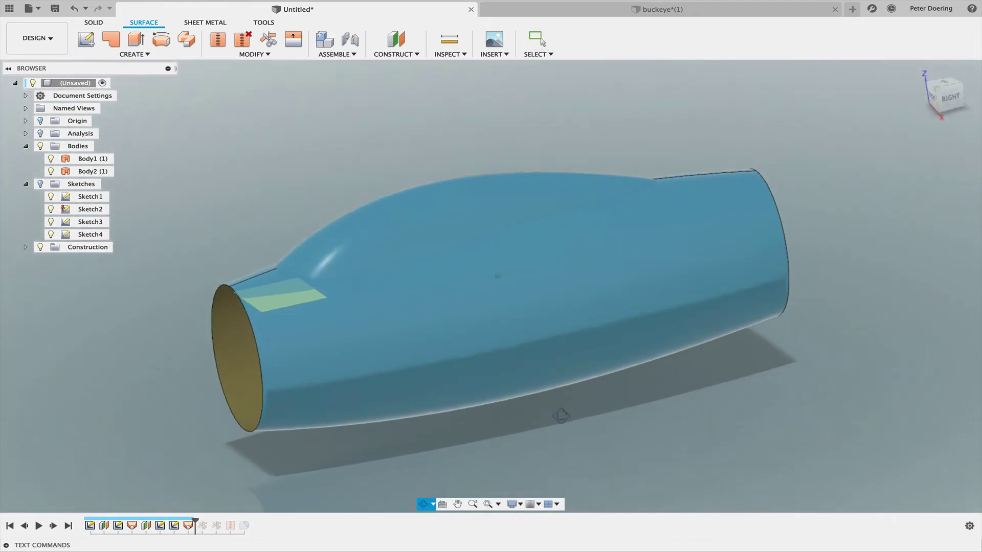
Step: Advance the history to the first surface trim and compare the fuselage's interior before and after it
{"action": "left_click", "coordinate": [54, 526]}
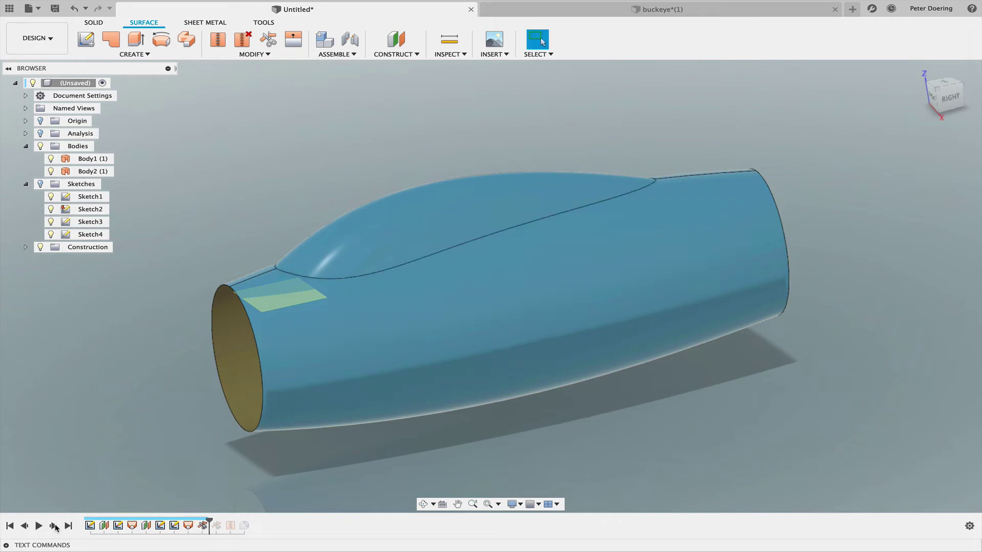
{"action": "middle_click_drag", "start_coordinate": [124, 470], "coordinate": [186, 453], "text": "shift"}
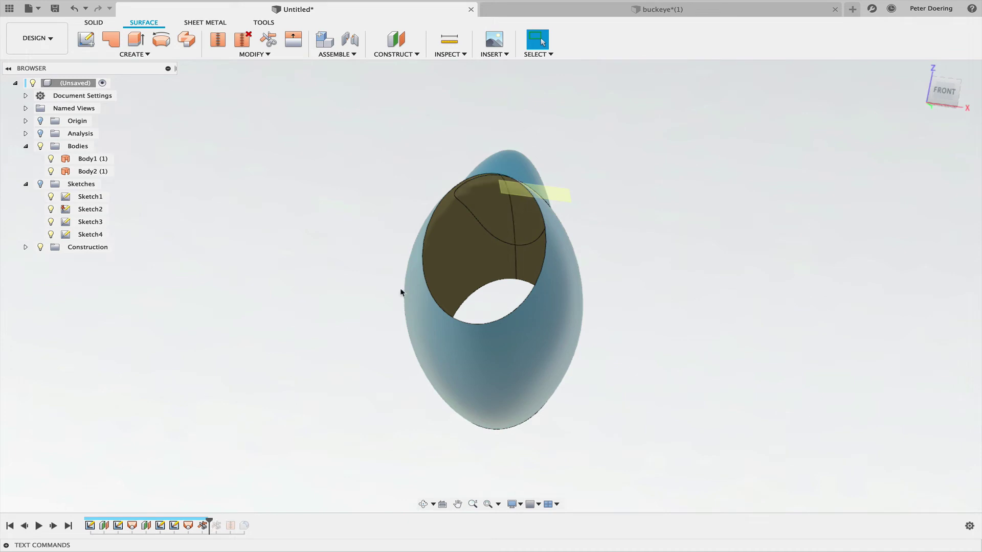
{"action": "left_click", "coordinate": [448, 265]}
{"action": "key", "text": "Escape"}
{"action": "left_click", "coordinate": [24, 525]}
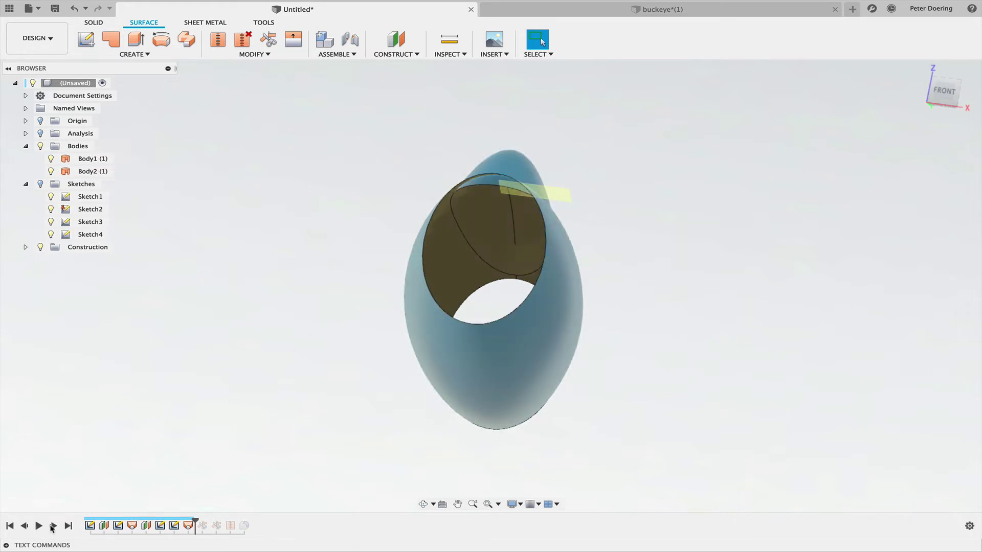
{"action": "left_click", "coordinate": [51, 528]}
Step: Advance the history through the second trim to the stitch that joins the bulge and tube, and inspect the joined body
{"action": "left_click", "coordinate": [51, 529]}
{"action": "middle_click_drag", "start_coordinate": [216, 454], "coordinate": [224, 436], "text": "shift"}
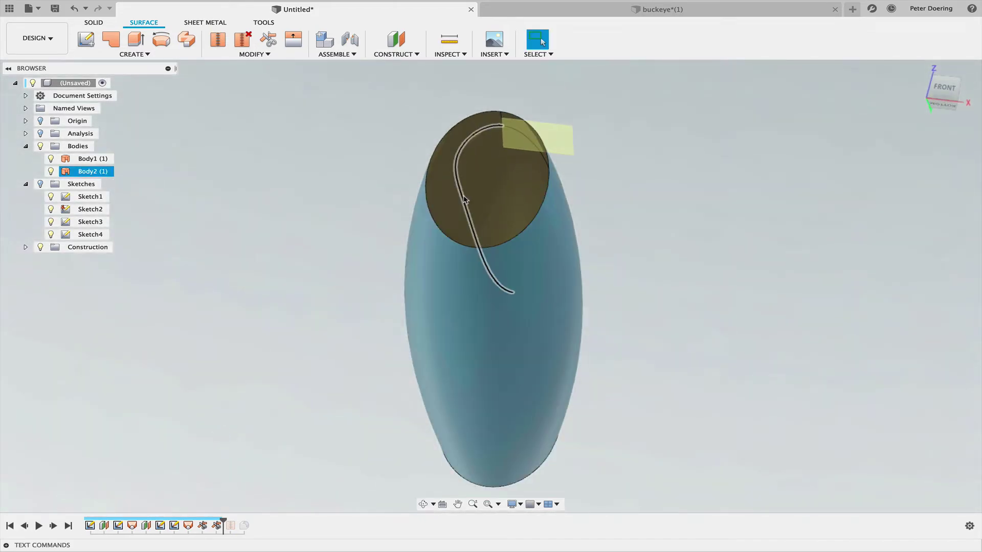
{"action": "middle_click_drag", "start_coordinate": [318, 269], "coordinate": [189, 495], "text": "shift"}
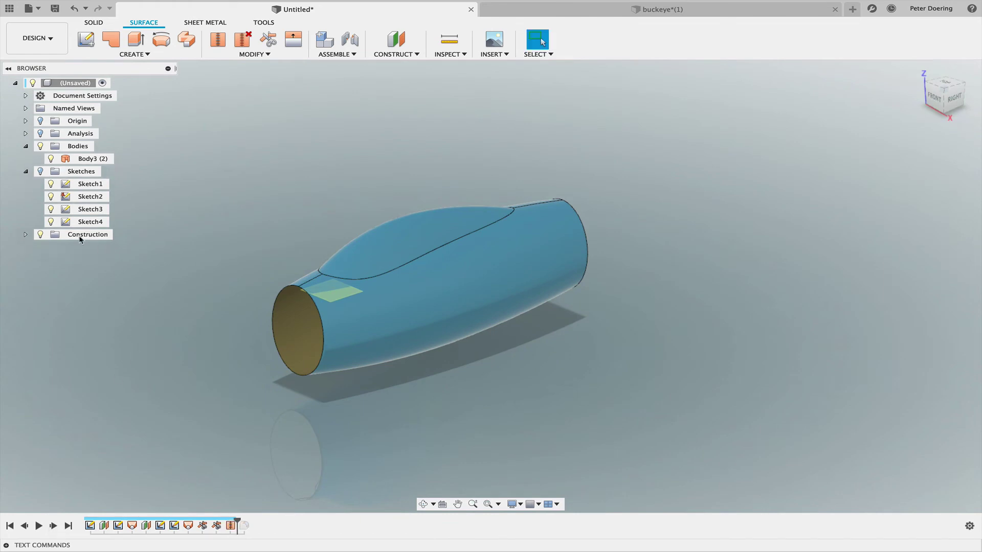
{"action": "middle_click_drag", "start_coordinate": [253, 207], "coordinate": [287, 254]}
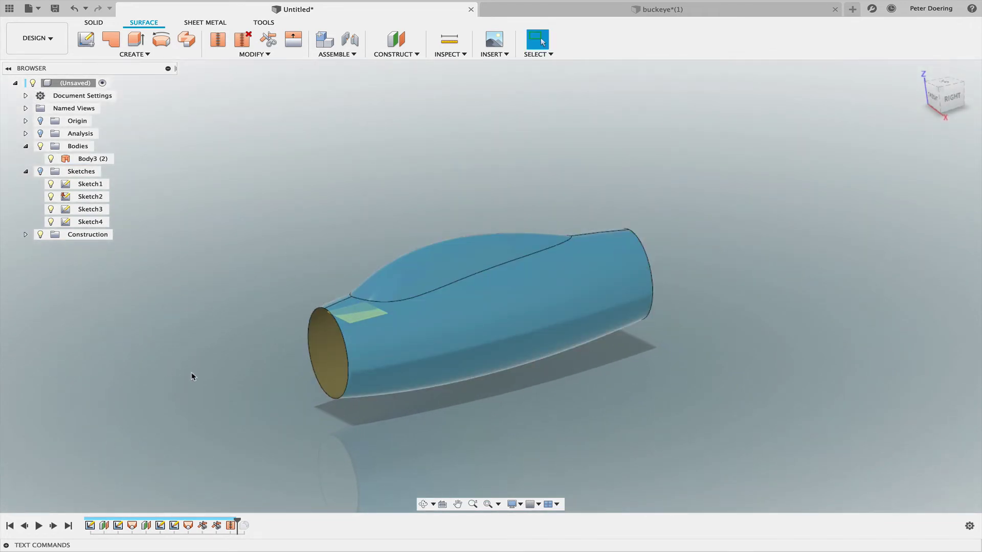
{"action": "middle_click_drag", "start_coordinate": [237, 392], "coordinate": [223, 407], "text": "shift"}
{"action": "middle_click_drag", "start_coordinate": [266, 443], "coordinate": [234, 454]}
{"action": "scroll", "coordinate": [259, 438], "scroll_direction": "up", "scroll_amount": 3}
{"action": "middle_click_drag", "start_coordinate": [417, 455], "coordinate": [405, 463]}
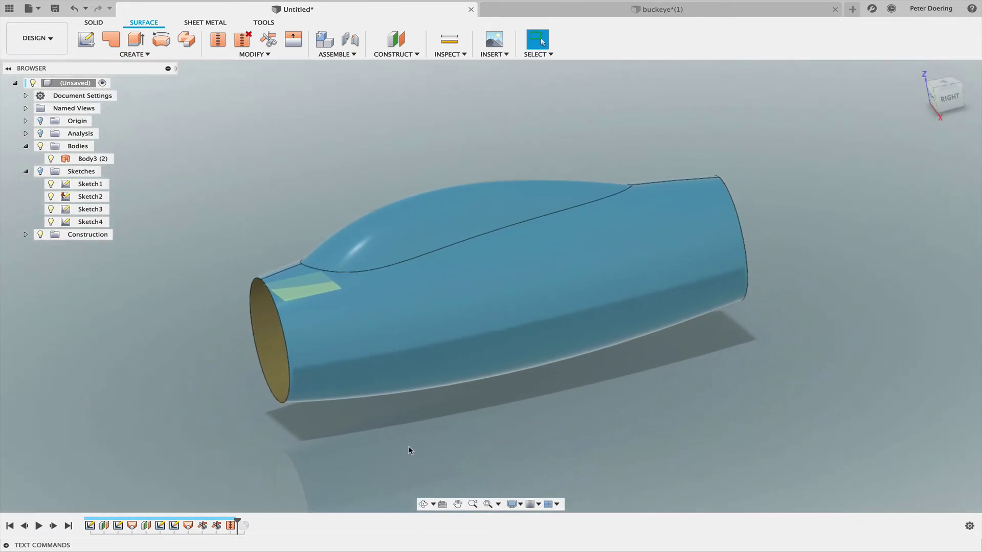
Step: Advance the history to the final fillet, open it for editing and inspect the blend around the bulge from the right side
{"action": "left_click", "coordinate": [53, 526]}
{"action": "middle_click_drag", "start_coordinate": [159, 490], "coordinate": [250, 495], "text": "shift"}
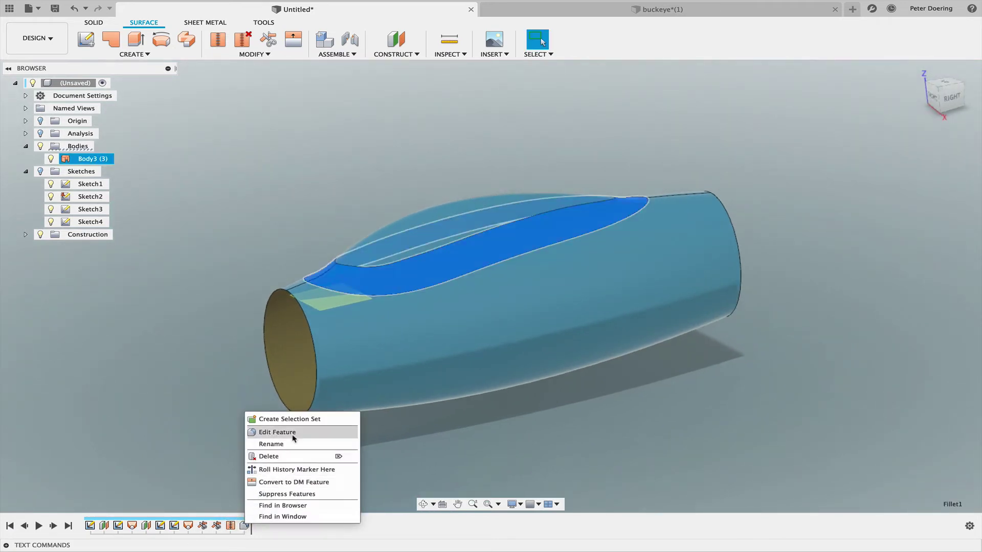
{"action": "left_click", "coordinate": [271, 432]}
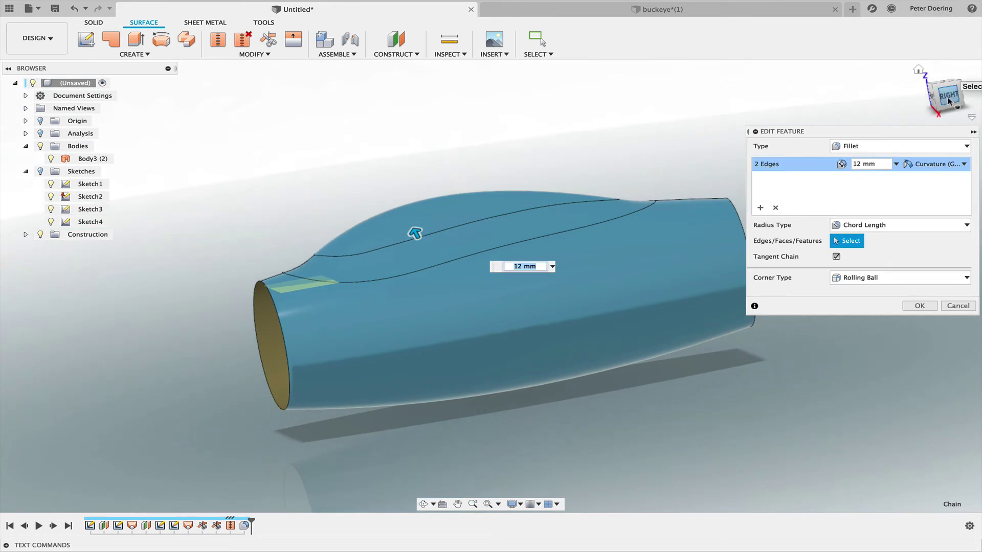
{"action": "left_click", "coordinate": [948, 101]}
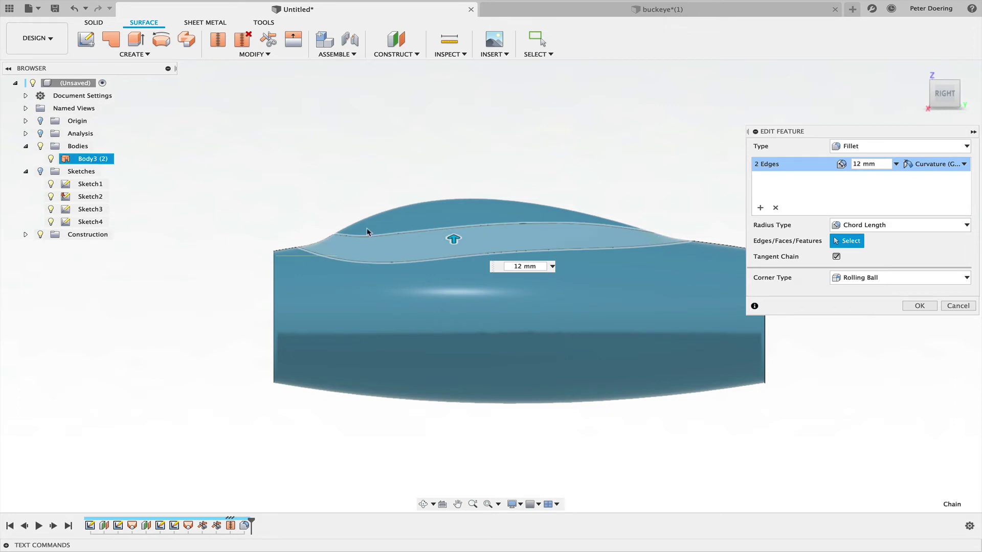
{"action": "middle_click_drag", "start_coordinate": [319, 180], "coordinate": [274, 212], "text": "shift"}
{"action": "scroll", "coordinate": [326, 212], "scroll_direction": "up", "scroll_amount": 1}
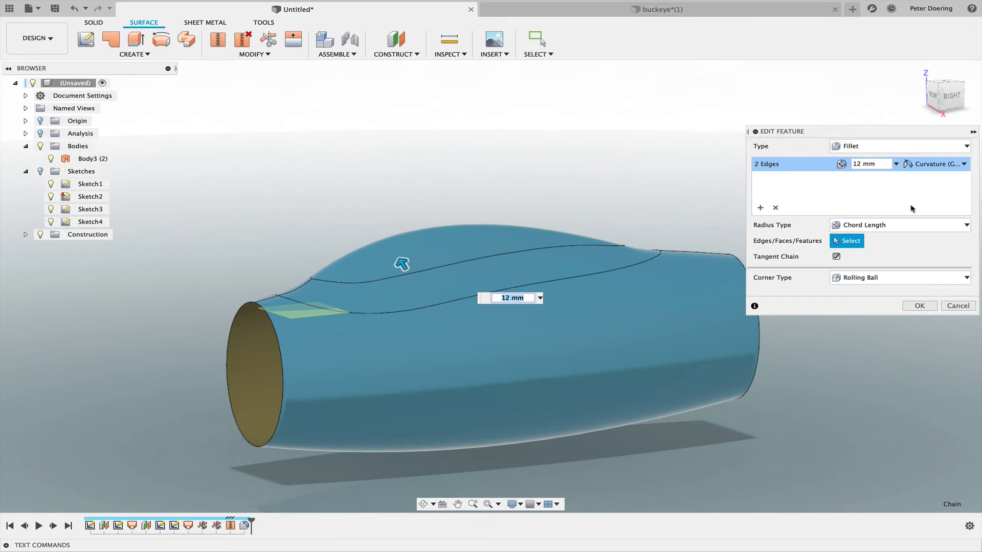
Step: Choose Curvature (G2) continuity for the fillet along the bulge's two edges, and discard the edit
{"action": "left_click", "coordinate": [964, 164]}
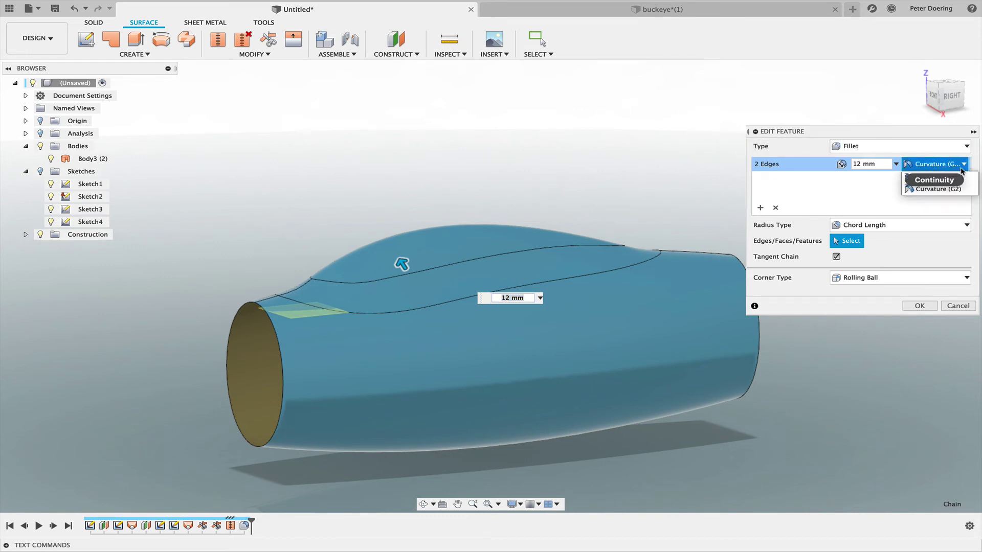
{"action": "left_click", "coordinate": [938, 189]}
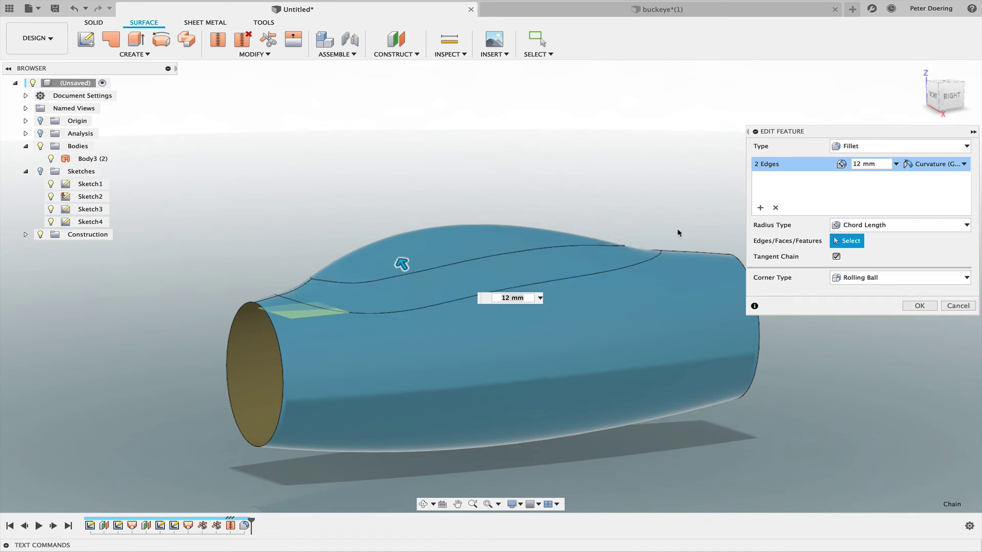
{"action": "left_click", "coordinate": [957, 305]}
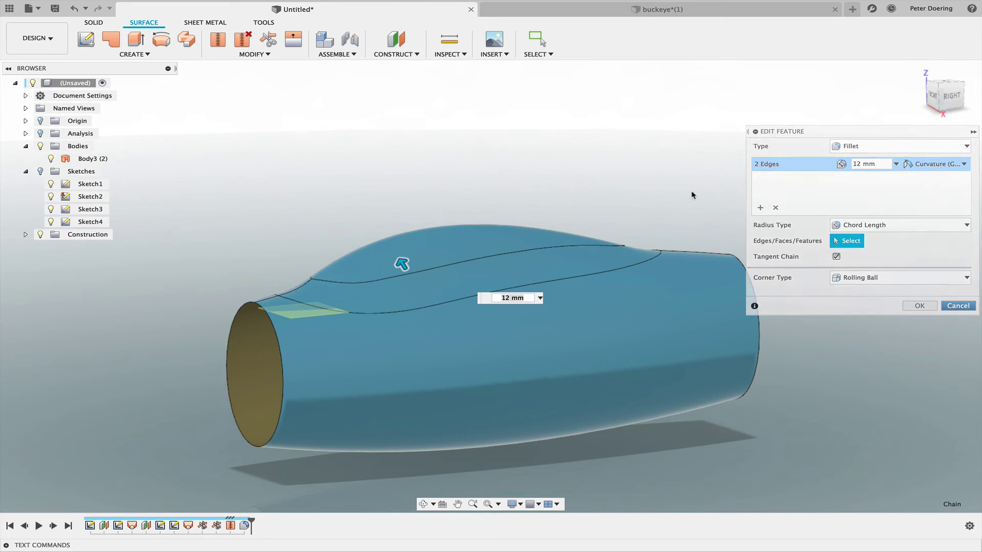
{"action": "right_click", "coordinate": [627, 172]}
{"action": "mouse_move", "coordinate": [627, 172]}
{"action": "middle_mouse_down", "text": "shift"}
{"action": "mouse_move", "coordinate": [643, 173]}
{"action": "mouse_move", "coordinate": [633, 174]}
{"action": "middle_mouse_up", "text": "shift"}
{"action": "key", "text": "Escape"}
{"action": "scroll", "coordinate": [636, 170], "scroll_direction": "down", "scroll_amount": 2}
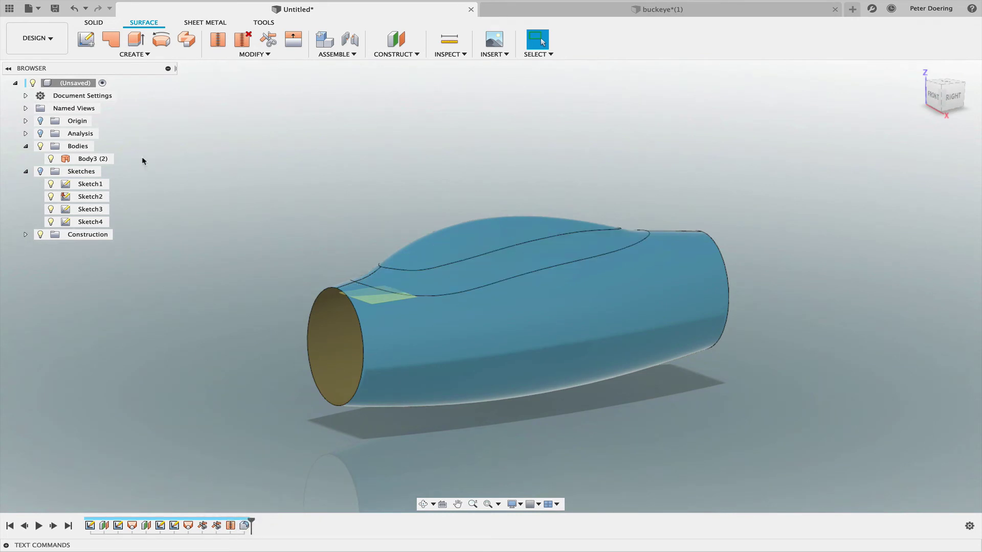
Step: Switch to the Render workspace and inspect how smoothly the bulge blends into the fuselage
{"action": "left_click", "coordinate": [45, 41]}
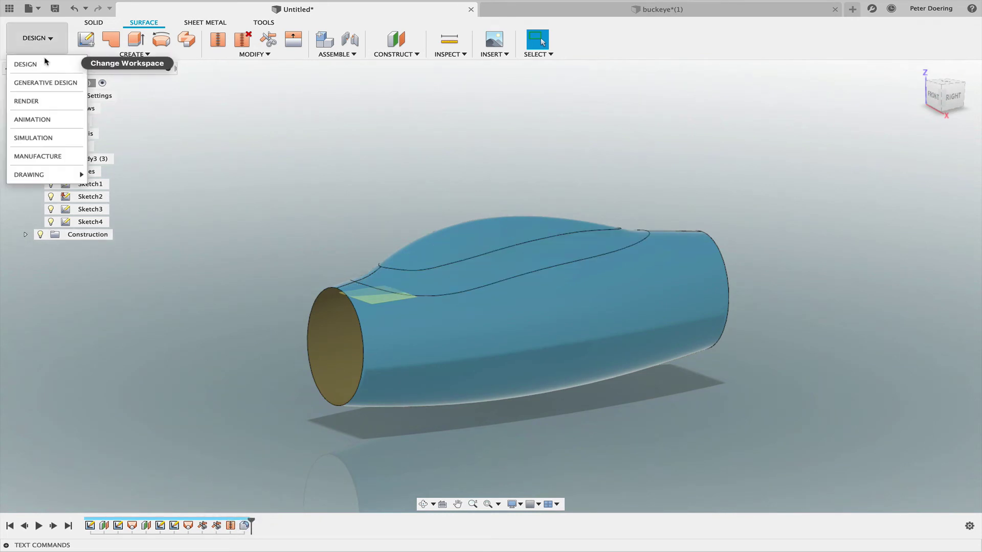
{"action": "left_click", "coordinate": [48, 100]}
{"action": "middle_click_drag", "start_coordinate": [320, 173], "coordinate": [343, 159], "text": "shift"}
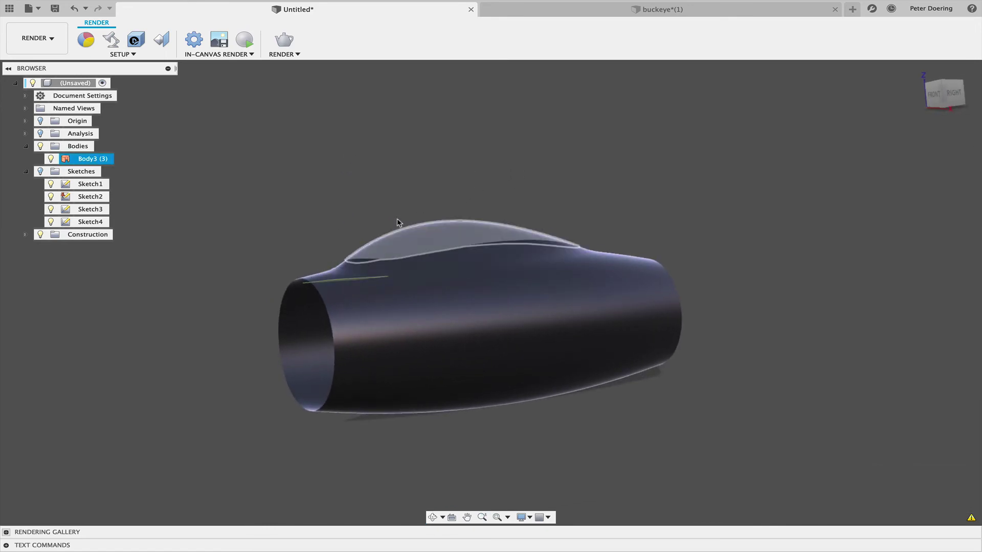
{"action": "left_click", "coordinate": [457, 269]}
{"action": "left_click", "coordinate": [599, 160]}
{"action": "key", "text": "ctrl+Right"}
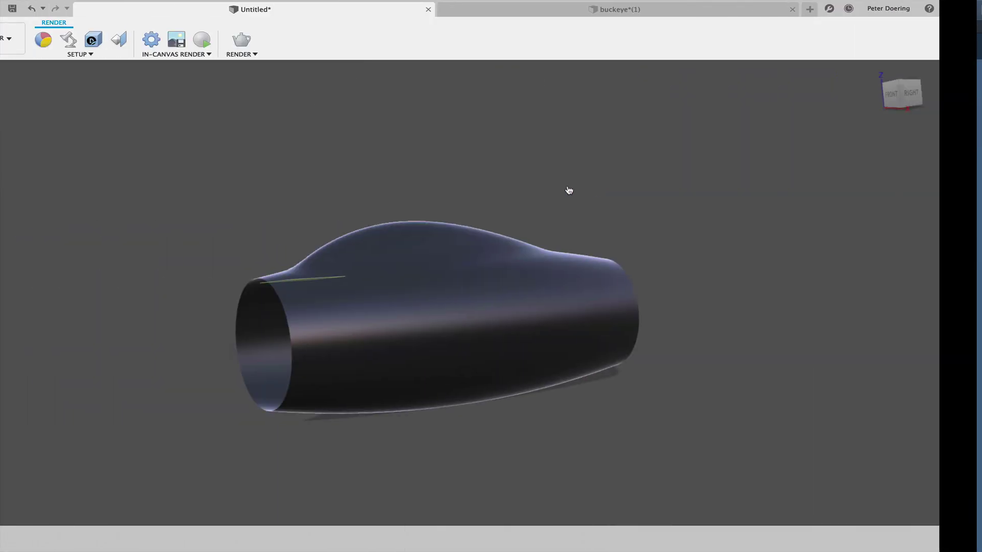
{"action": "middle_click_drag", "start_coordinate": [569, 190], "coordinate": [595, 210], "text": "shift"}
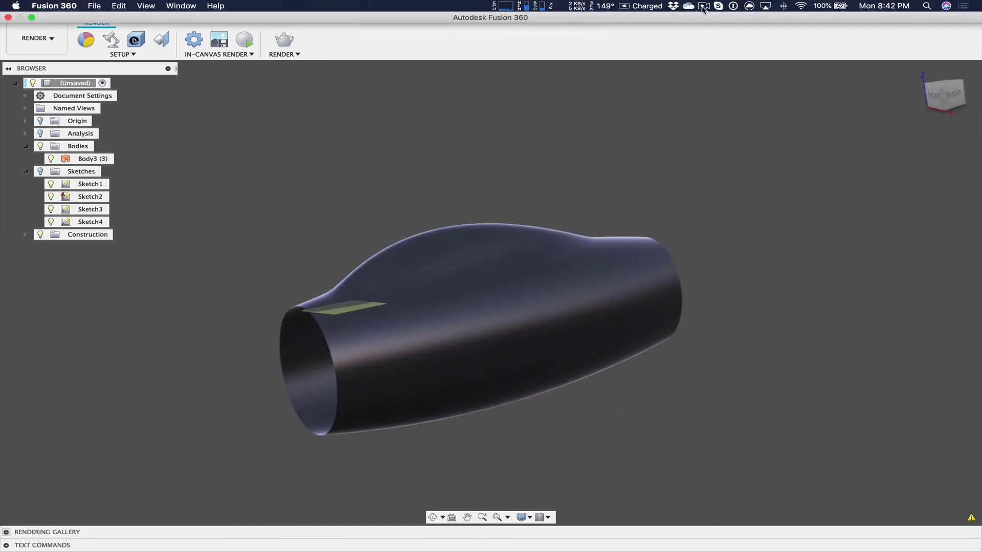